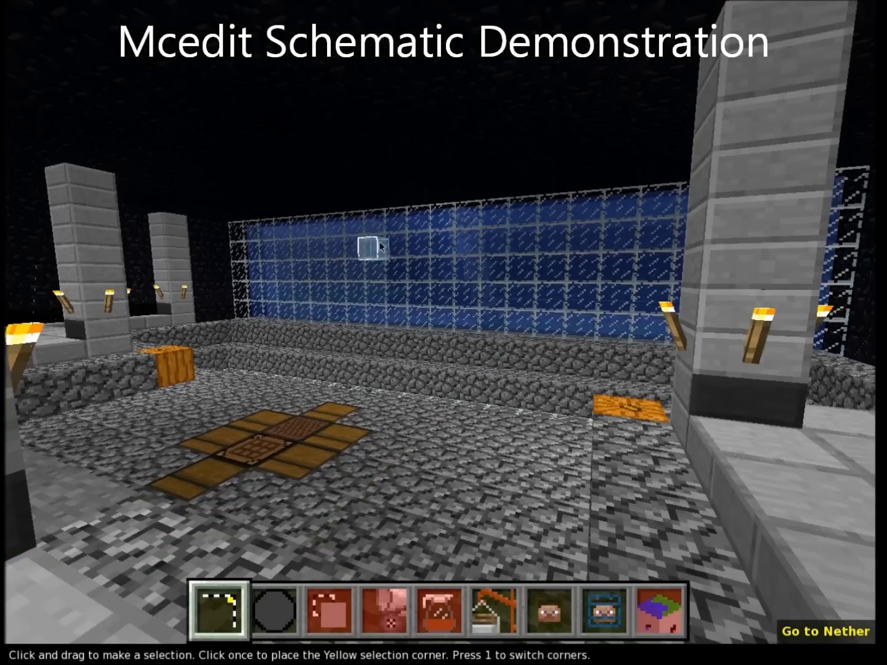
Fly through World2 past the tower and blue ice, marking a one-block selection at the lava pool's edge.
right_click(308, 306)
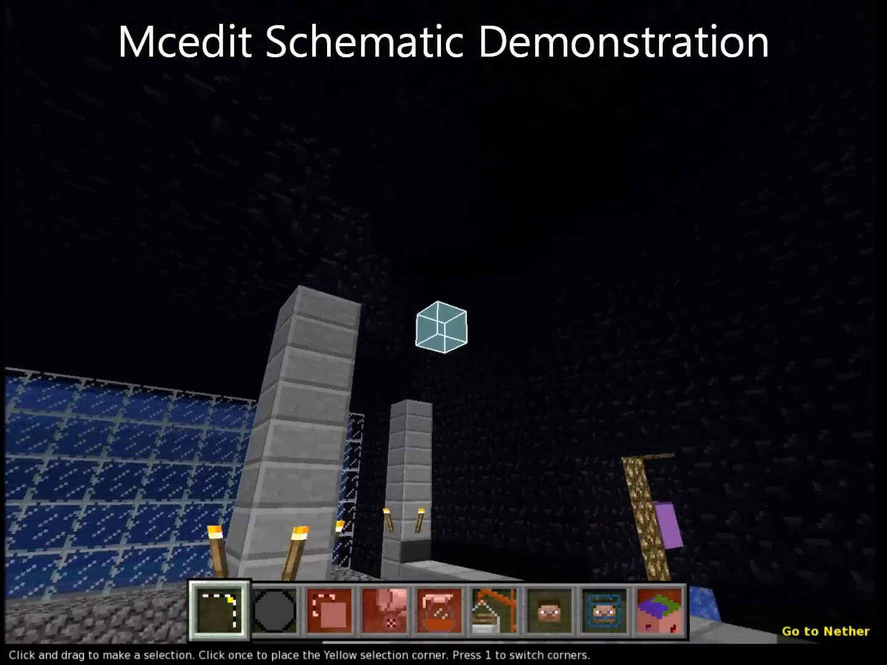
key("w")
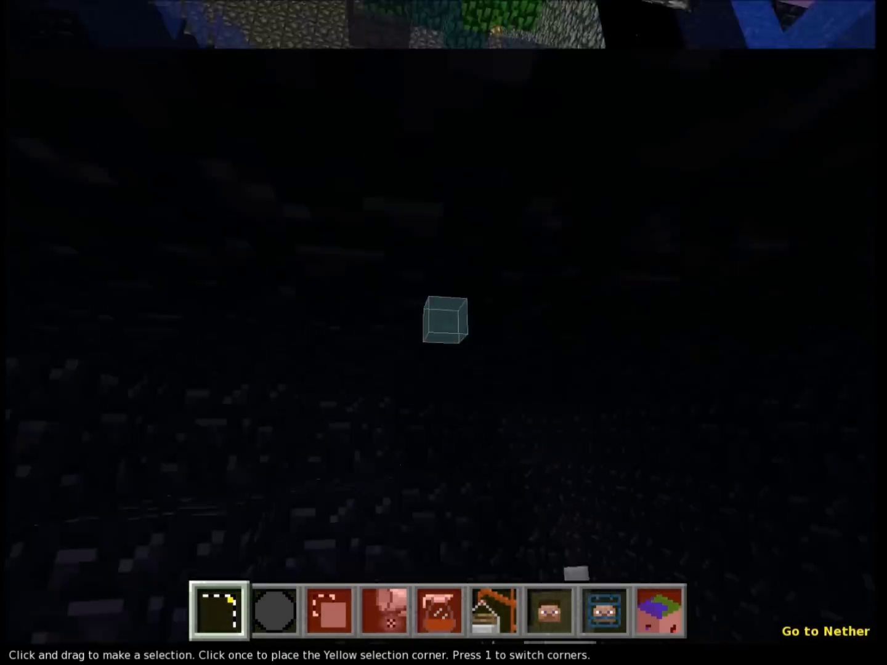
key("w")
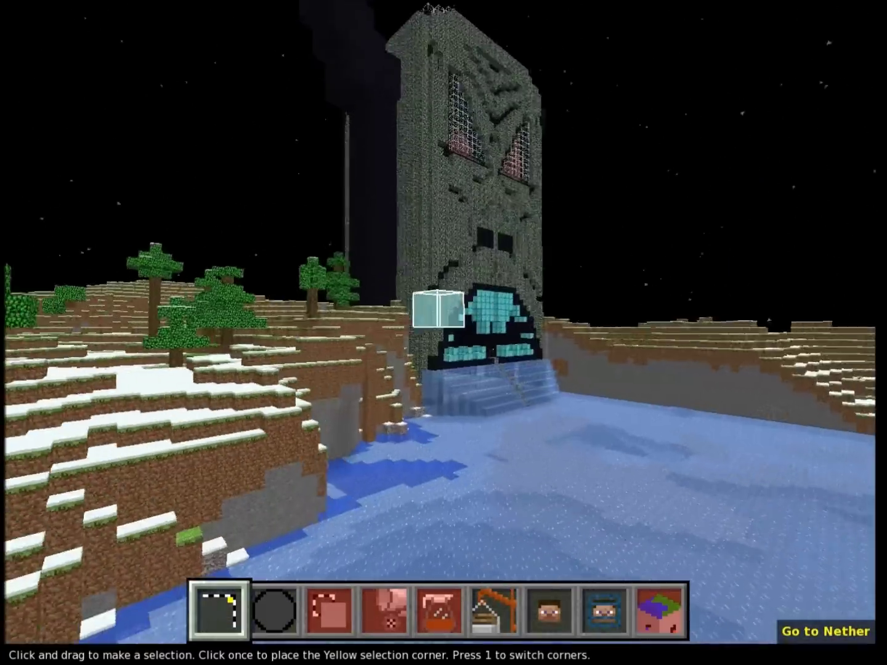
key("w")
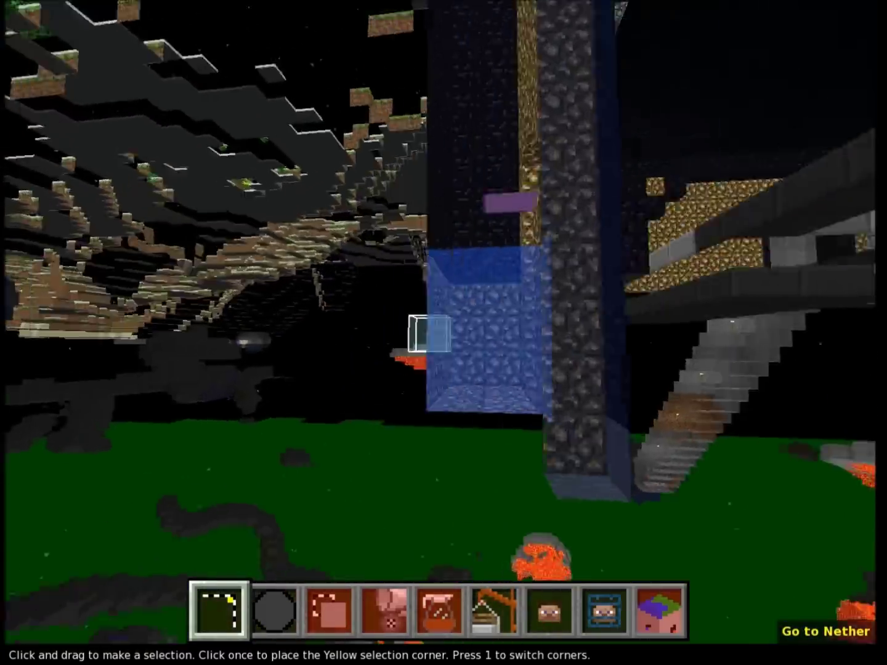
key("w")
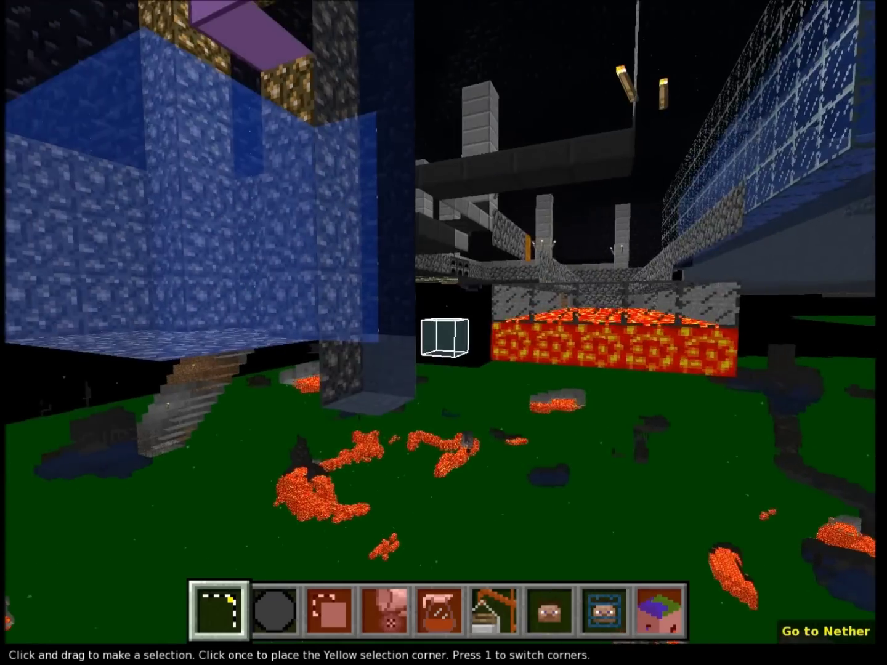
key("w")
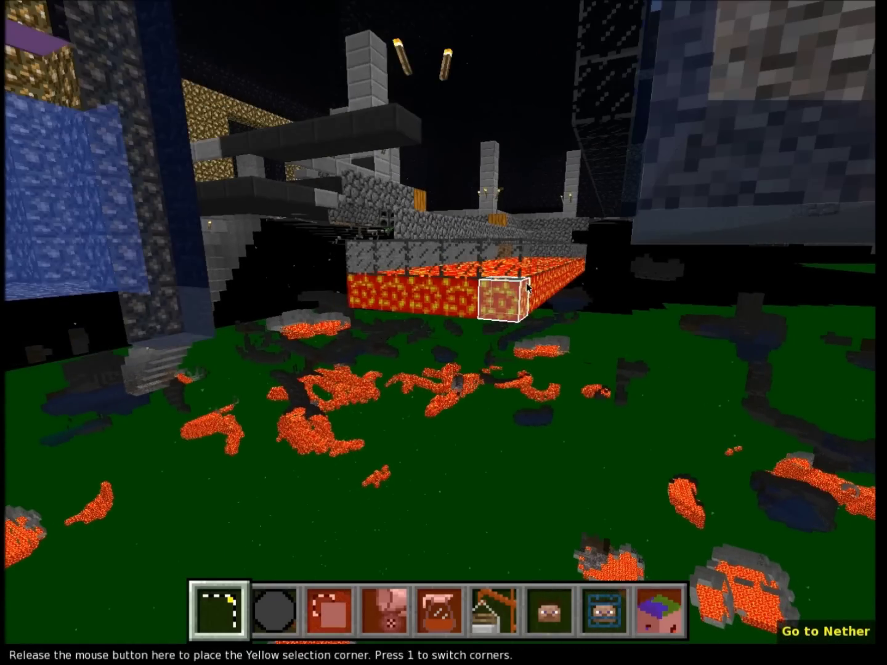
left_click_drag(527, 287, 527, 287)
key("w")
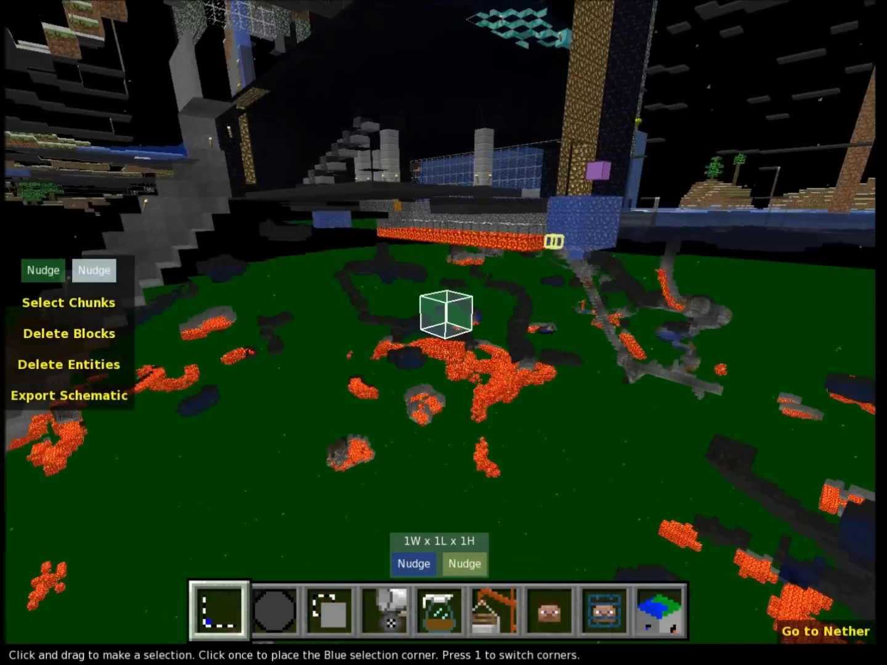
Fly over the glass-grid platform to the tall tower and set the selection's other corner on it.
key("w")
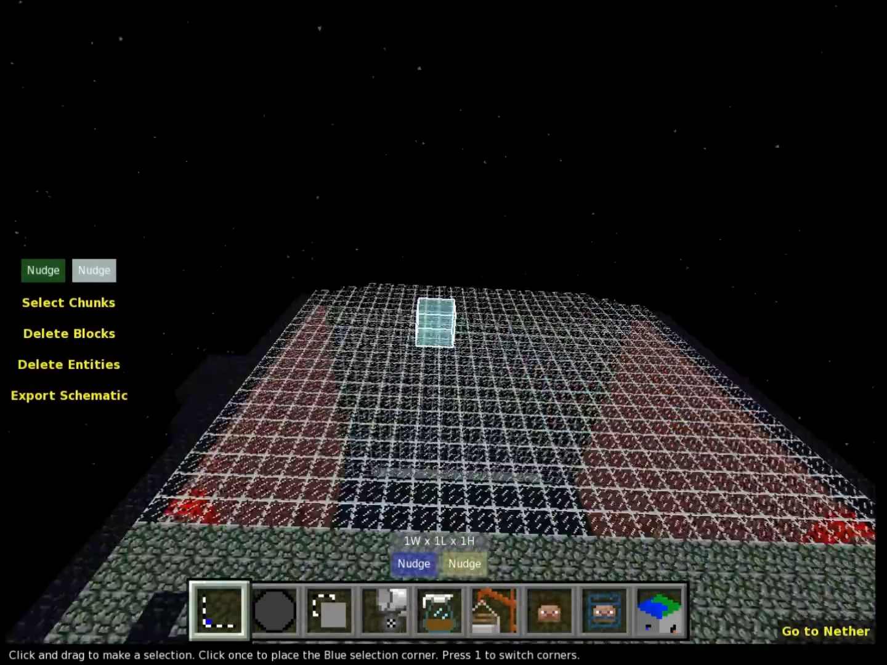
key("w")
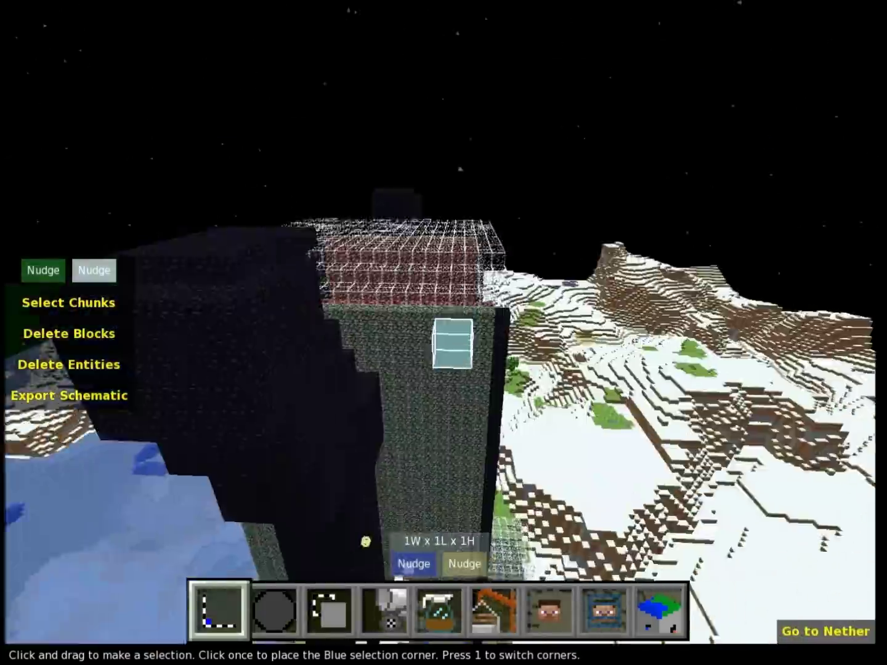
key("w")
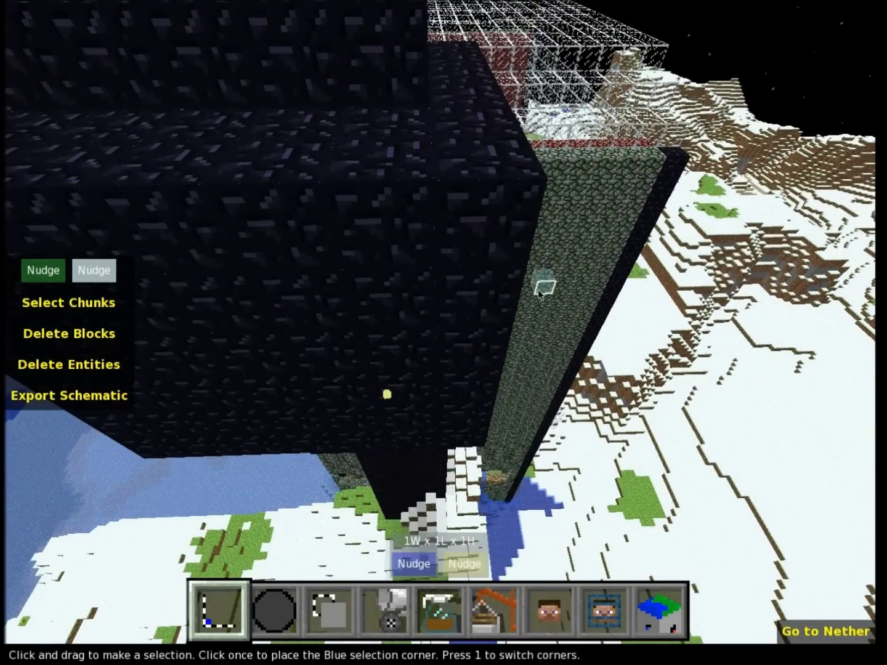
left_click(495, 196)
Lengthen the selection along the tower to 25 blocks.
left_click_drag(403, 564, 402, 564)
key("s")
key("s")
key("s")
key("s")
key("s")
key("s")
key("s")
key("z")
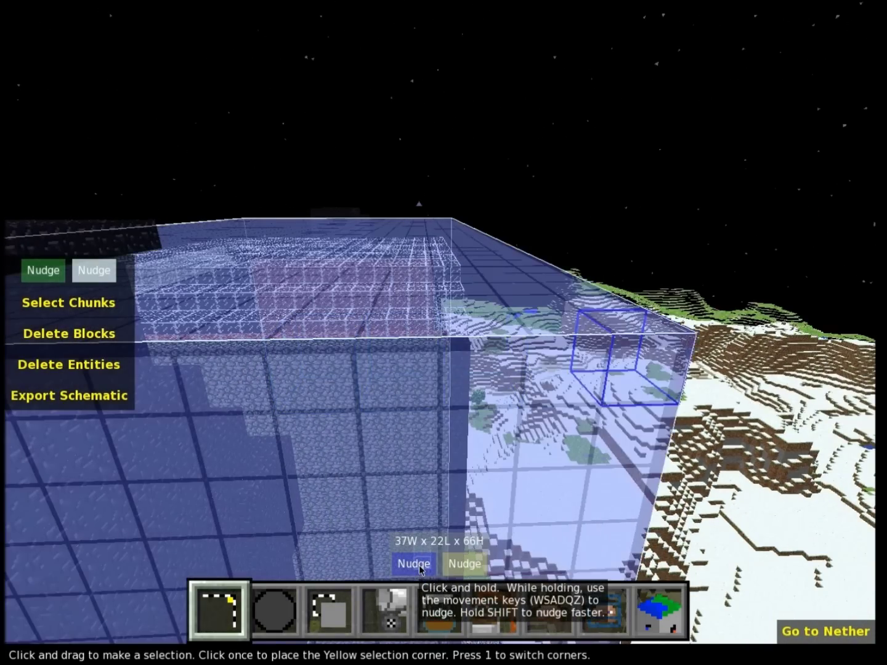
key("s")
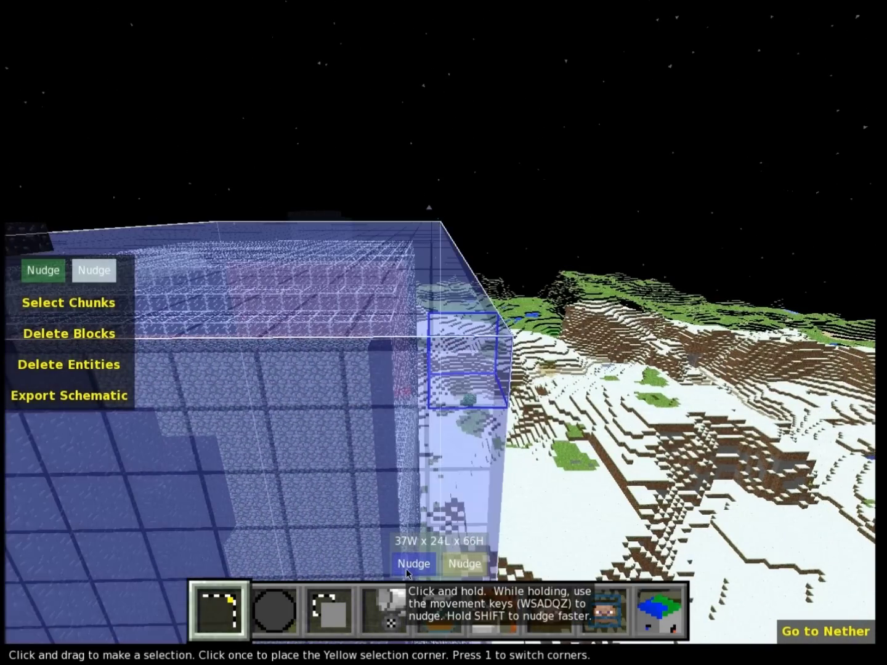
key("s")
key("s")
key("s")
left_click_drag(407, 572, 407, 565)
key("s")
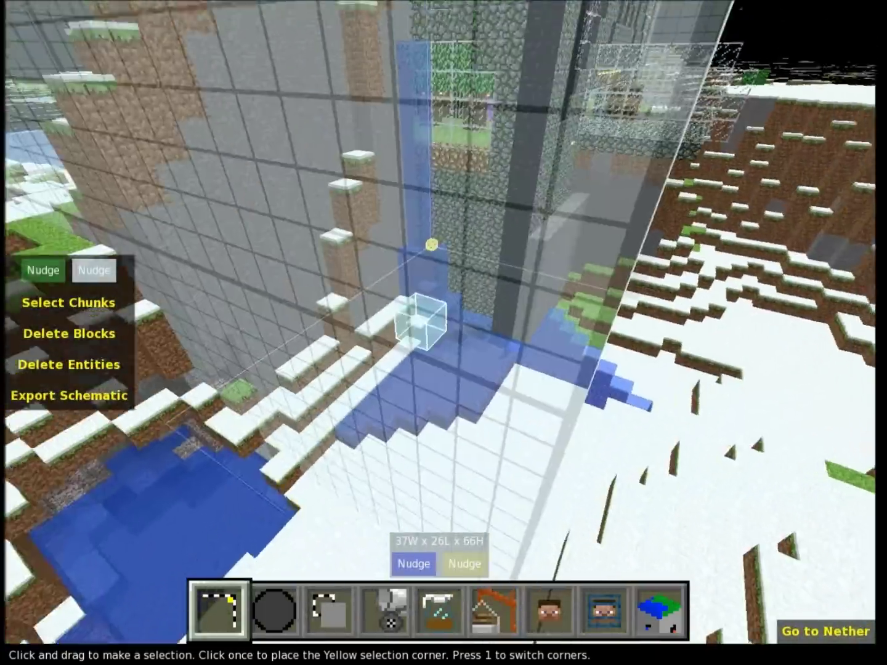
right_click_drag(444, 332, 547, 289)
Widen the selection across the tower to 55 blocks.
key("d")
left_click_drag(463, 563, 463, 563)
right_click_drag(463, 563, 486, 493)
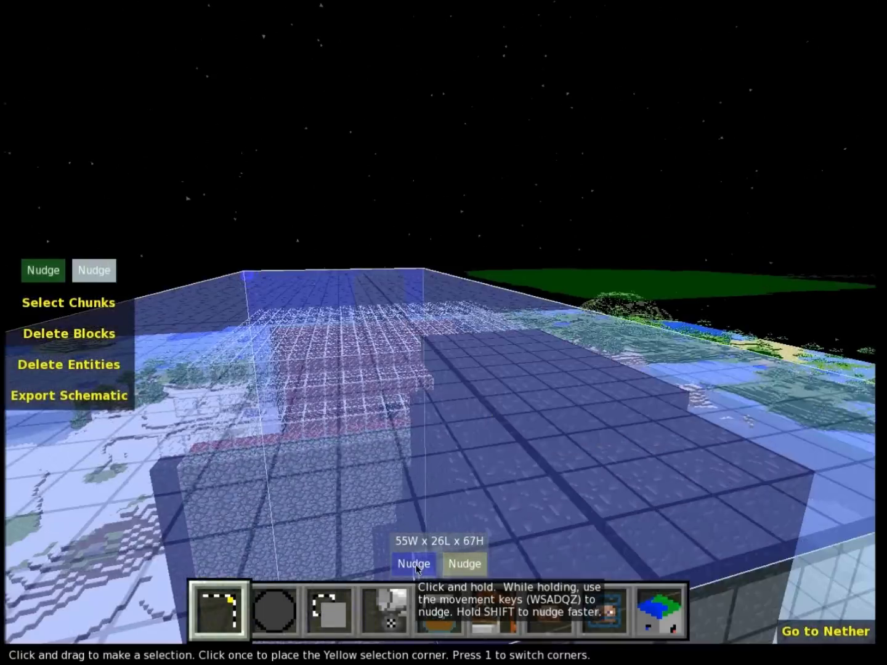
right_click_drag(452, 381, 479, 563)
Push the selection lengthwise to 28 and then 34 blocks to enclose the tower.
left_click_drag(478, 563, 479, 564)
key("d")
key("d")
right_click_drag(534, 394, 486, 431)
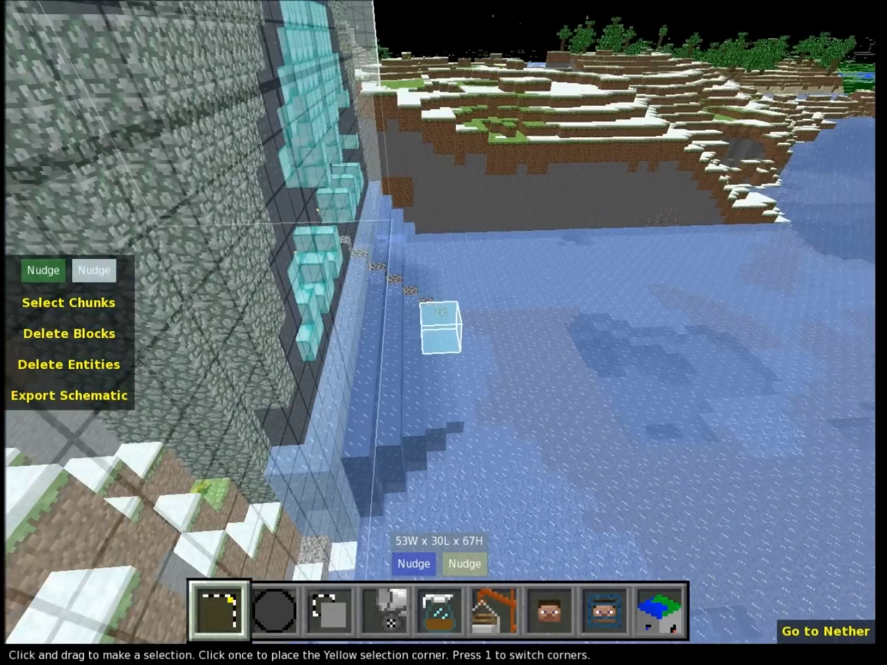
left_click_drag(471, 569, 471, 568)
key("d")
key("d")
key("d")
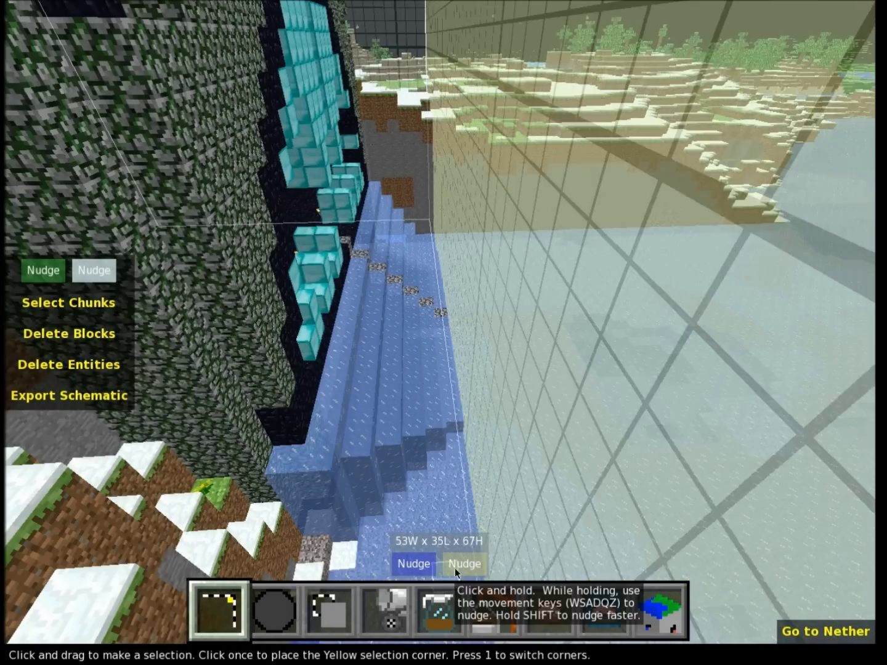
right_click_drag(454, 568, 395, 492)
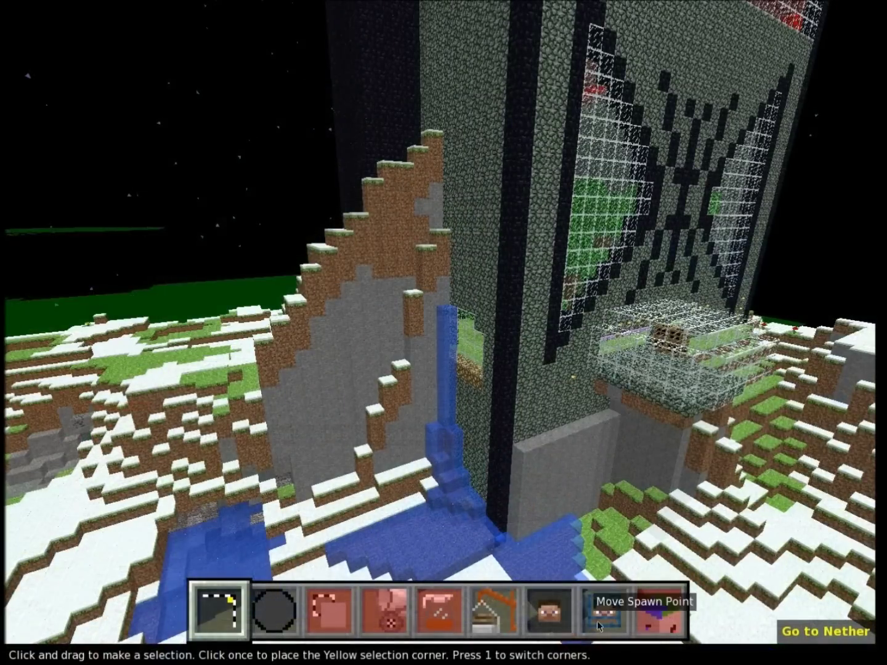
left_click(598, 624)
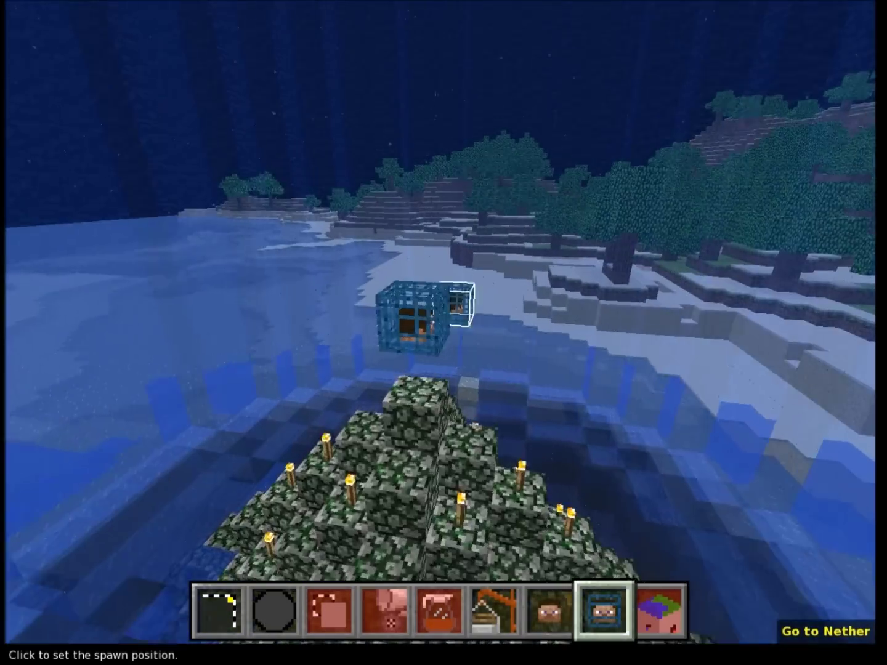
Switch the view over to the world's Nether dimension.
left_click(825, 632)
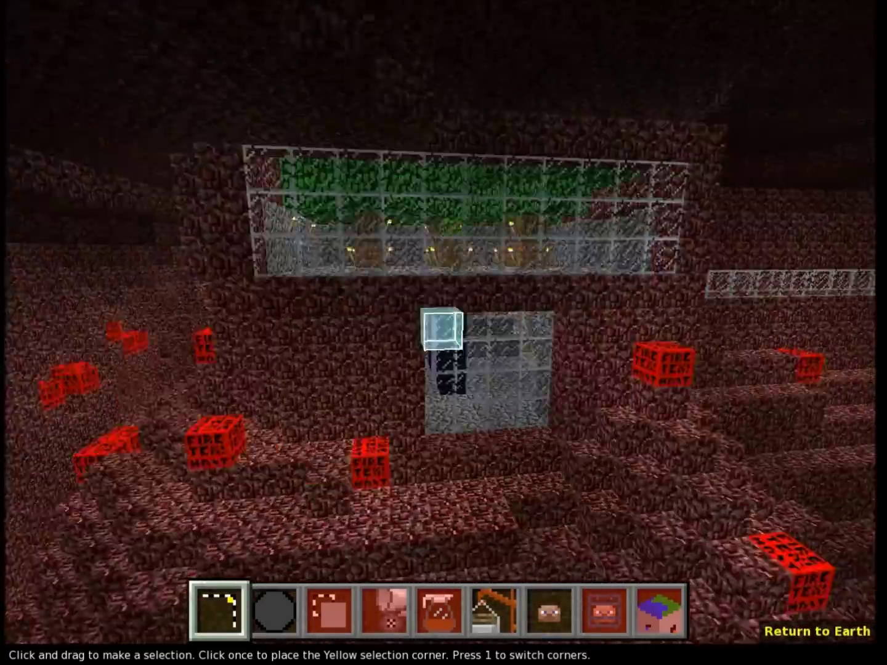
Fly through the Nether past the rail tunnel, lava pillars and portal tunnel into the glass-walled enclosure.
key("w")
key("w")
key("w")
key("w")
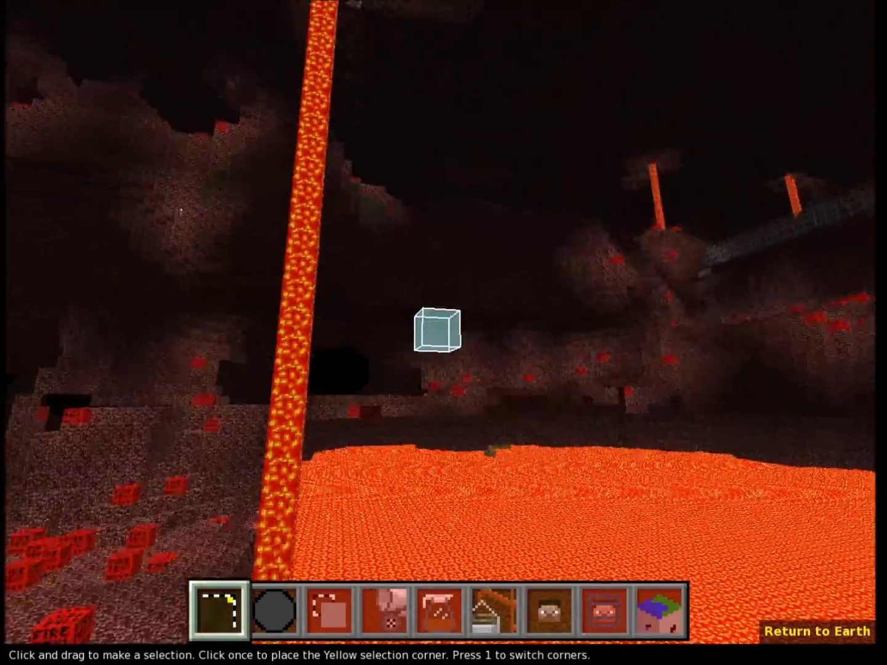
key("w")
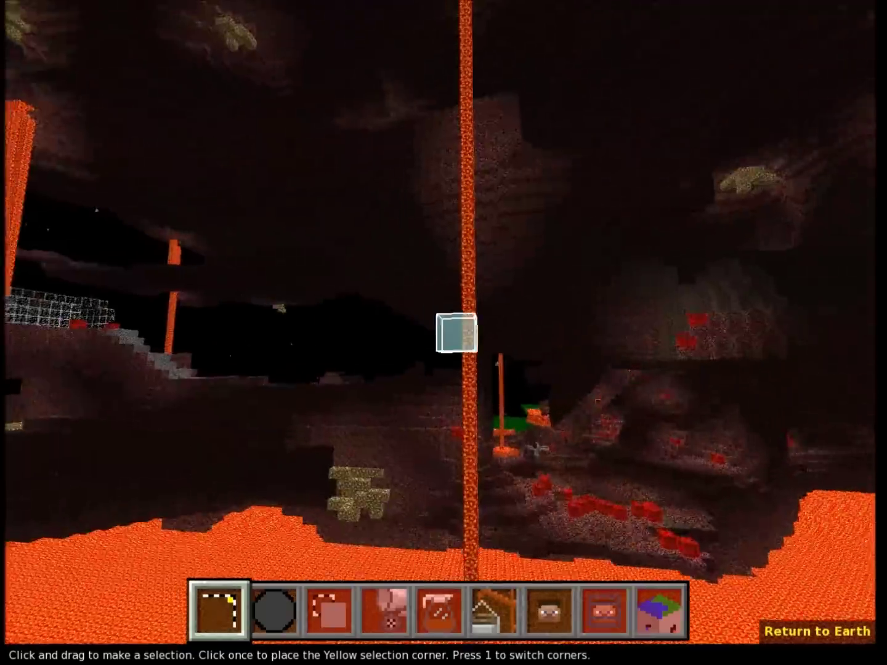
key("w")
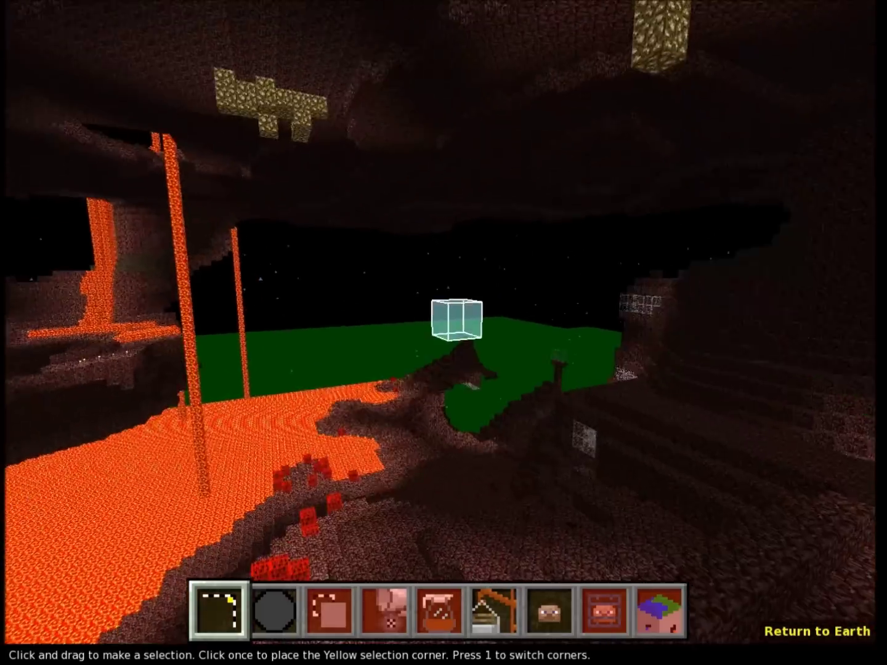
key("w")
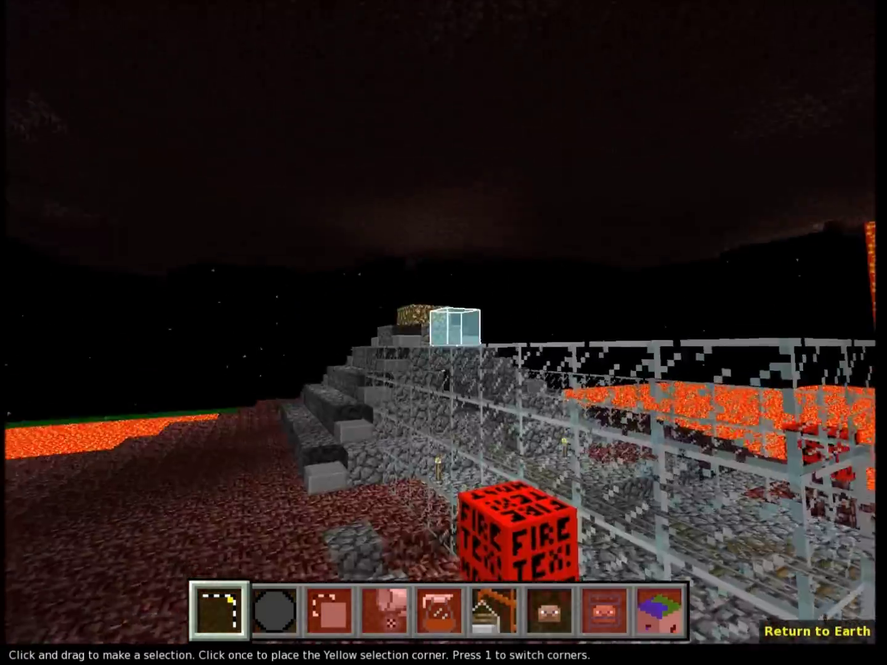
key("w")
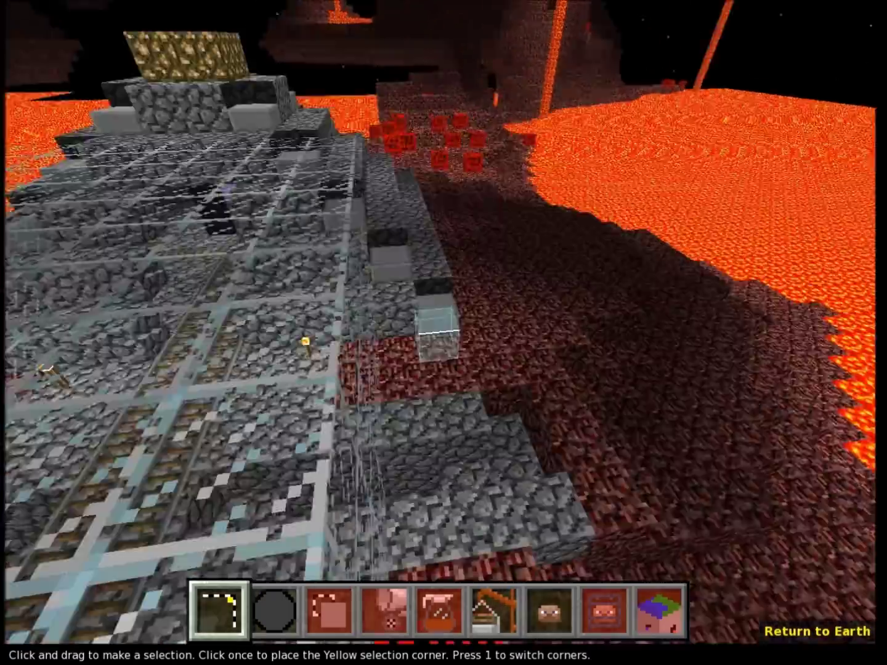
key("w")
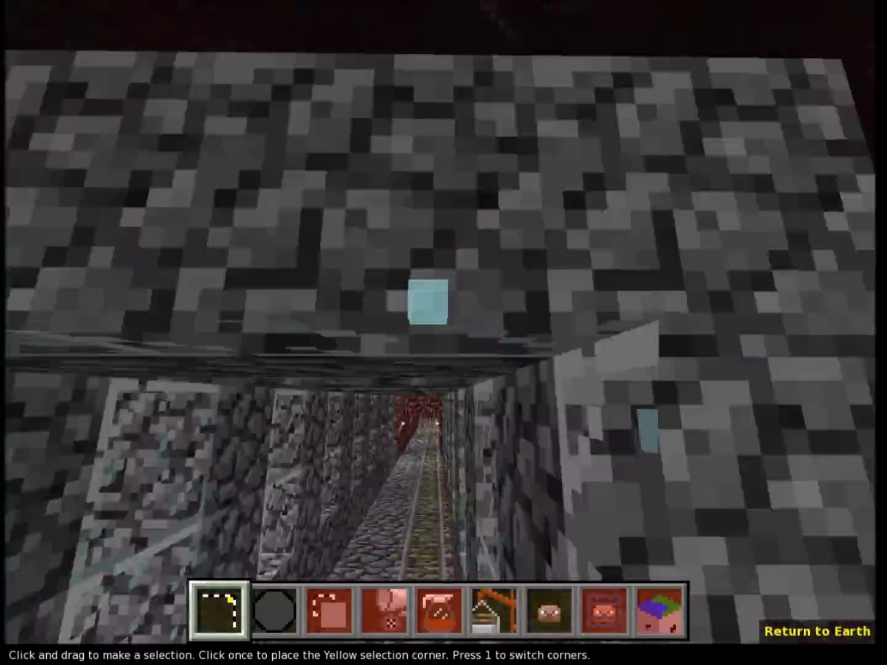
key("w")
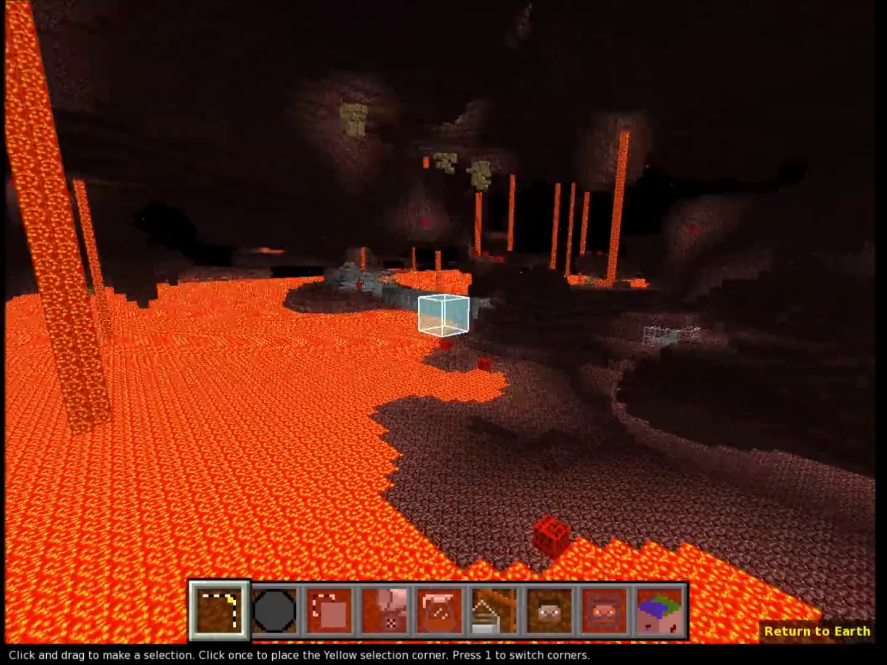
key("w")
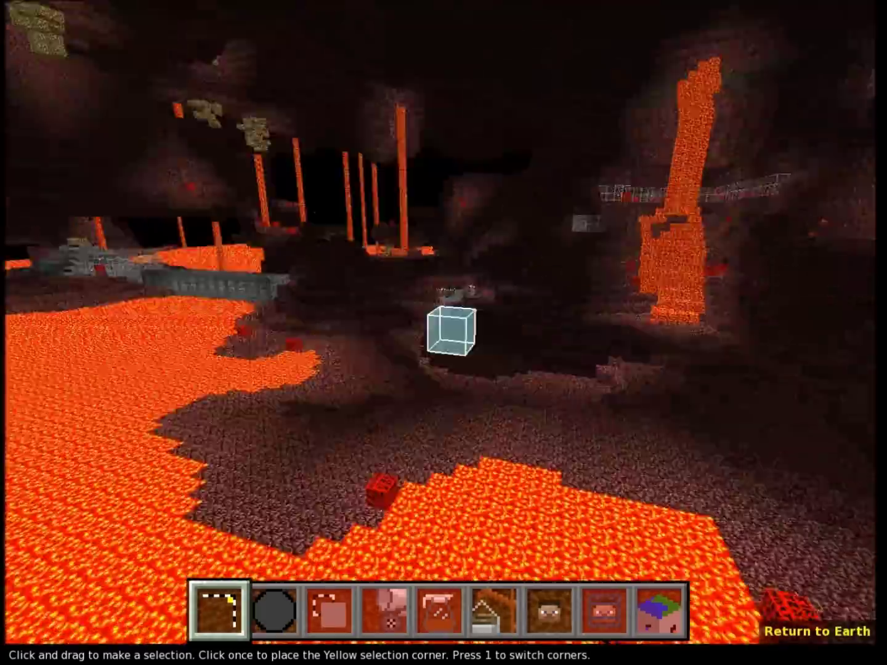
key("w")
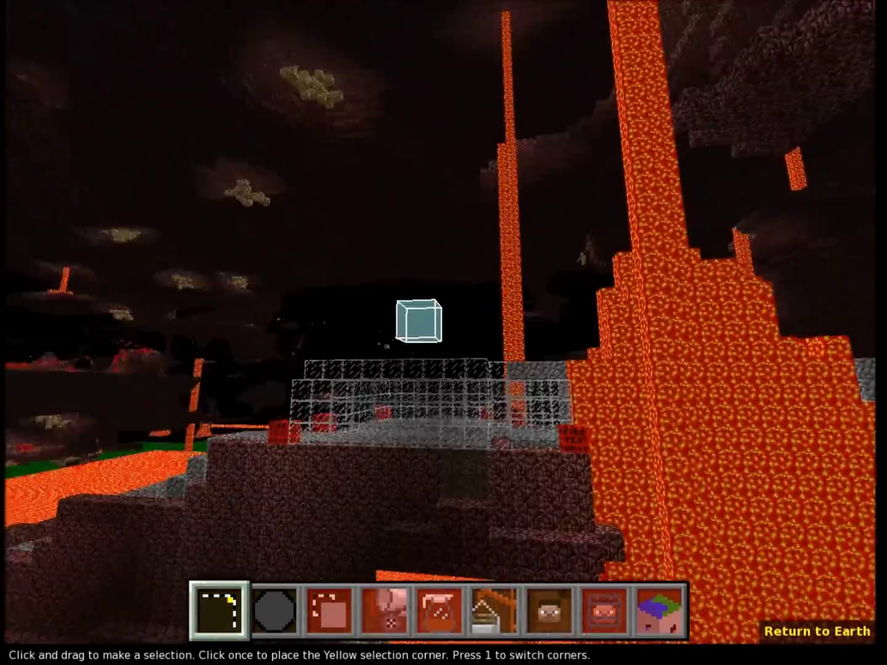
Fly over the lava lake past the blue cage block into a dark netherrack cave.
key("w")
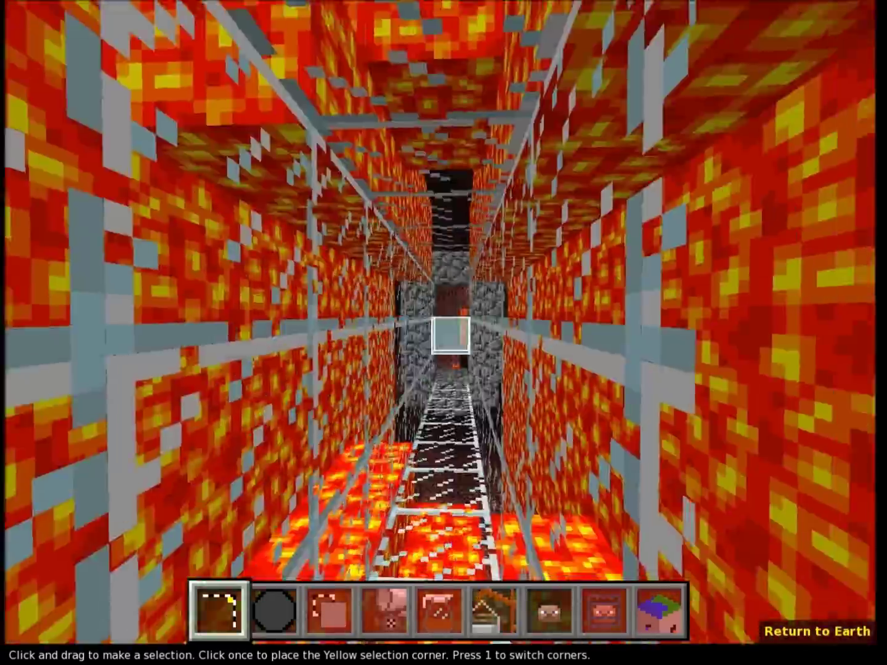
key("w")
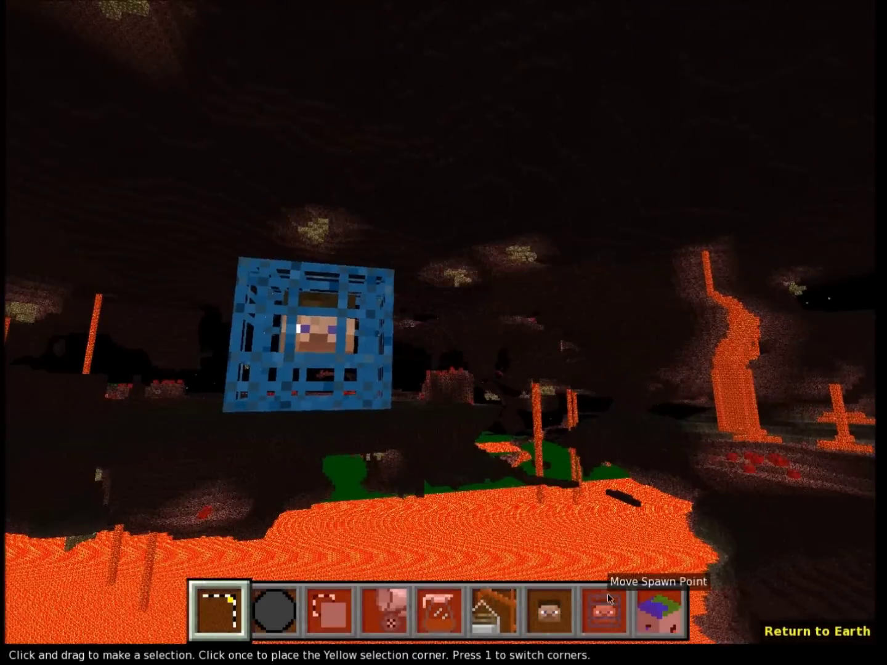
key("w")
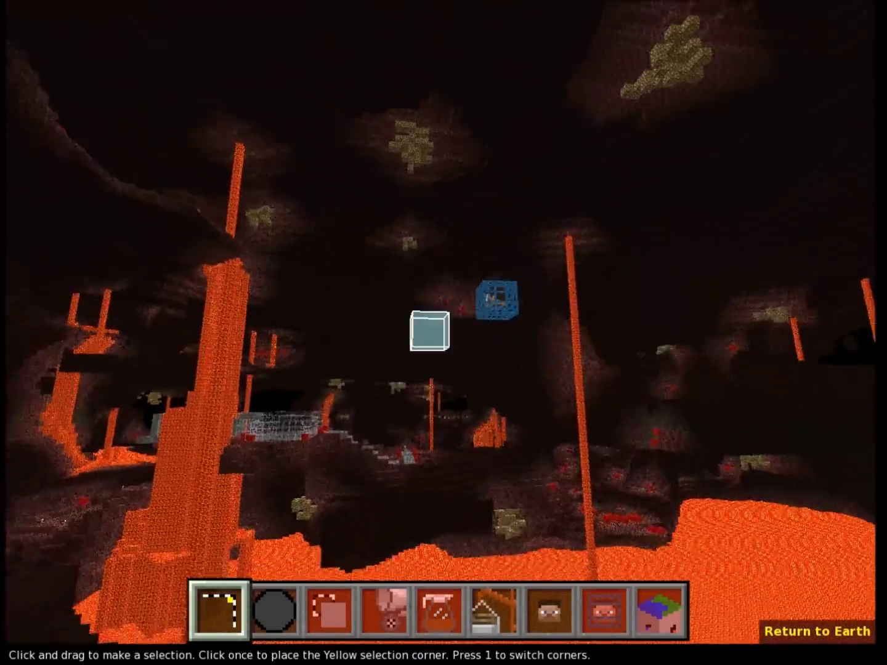
key("w")
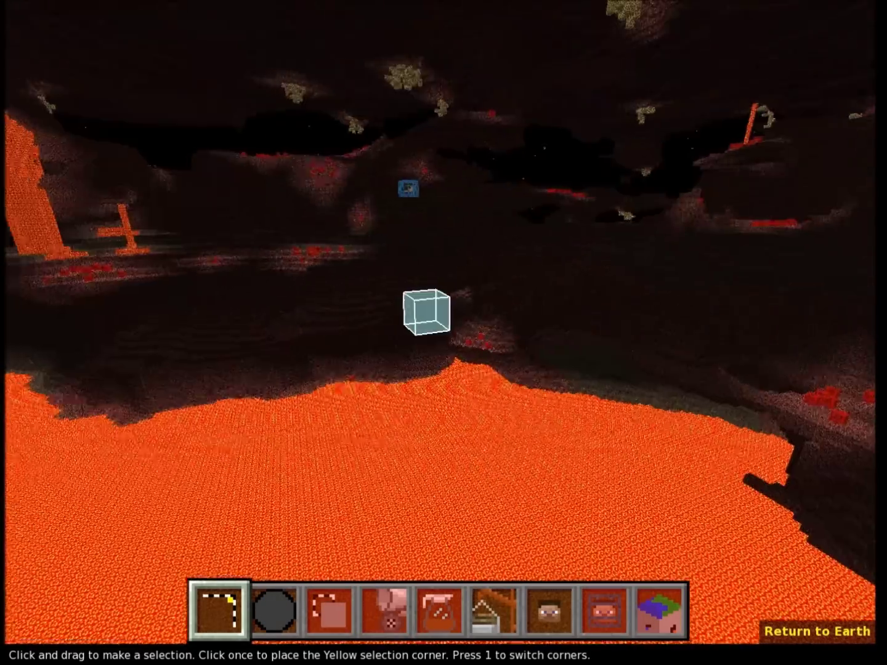
key("w")
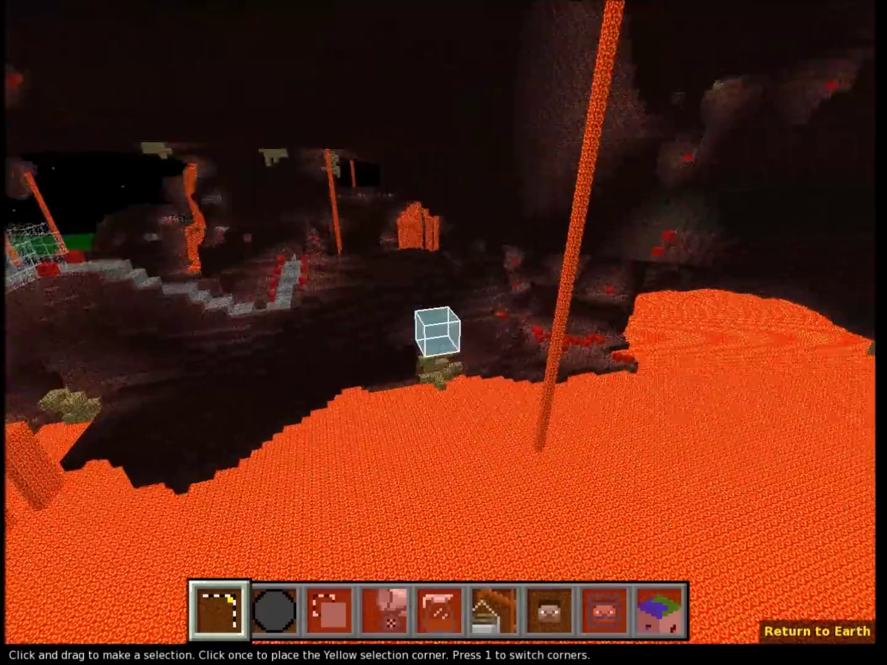
key("w")
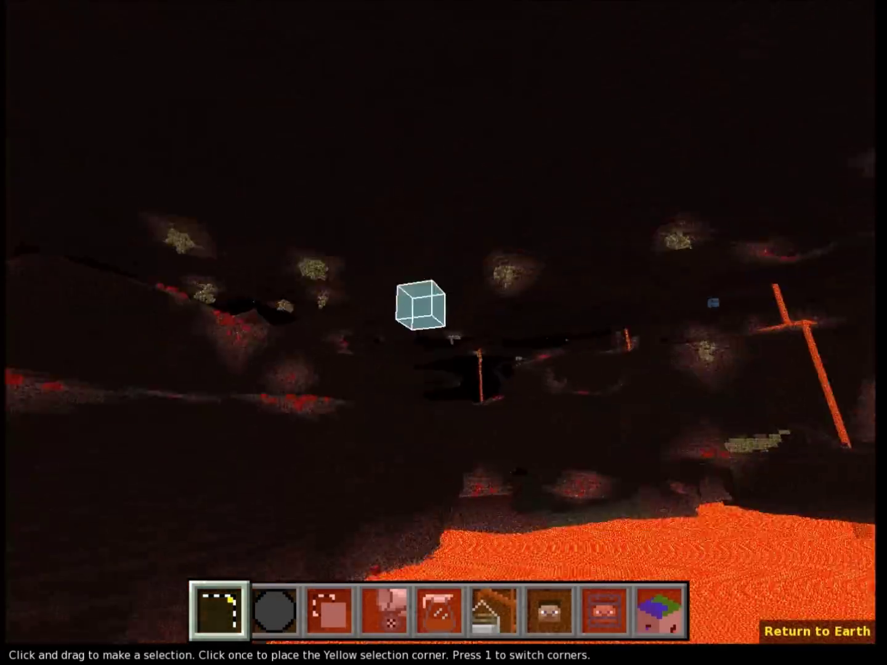
key("w")
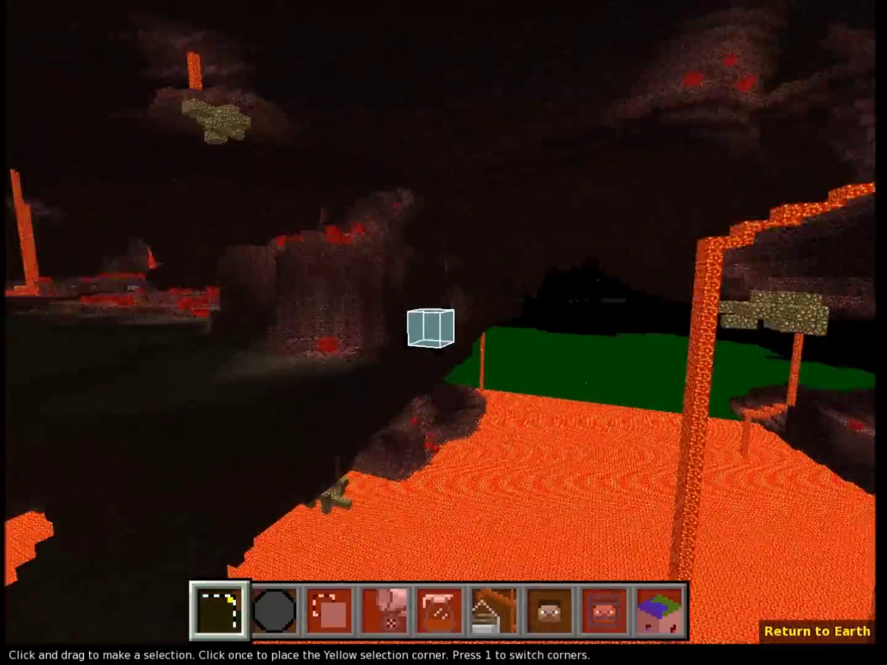
key("w")
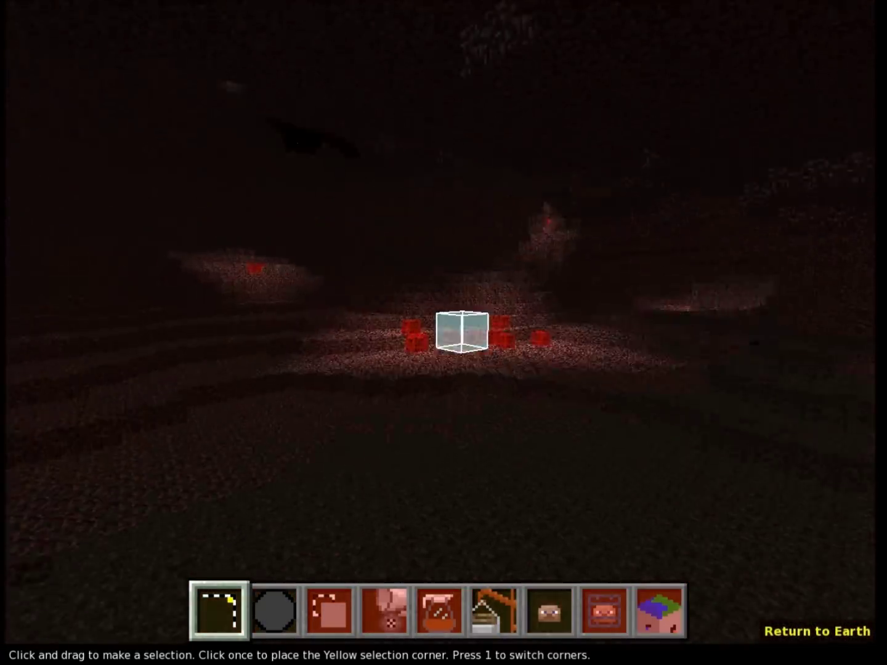
key("w")
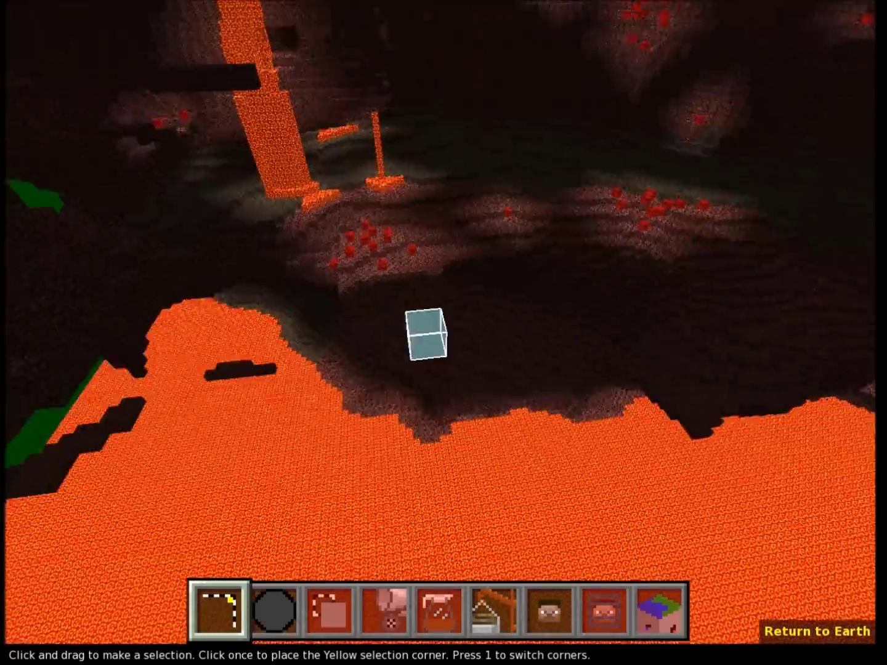
Place a selection corner on the cave floor and bring in a schematic facing the lava lake.
left_click(444, 317)
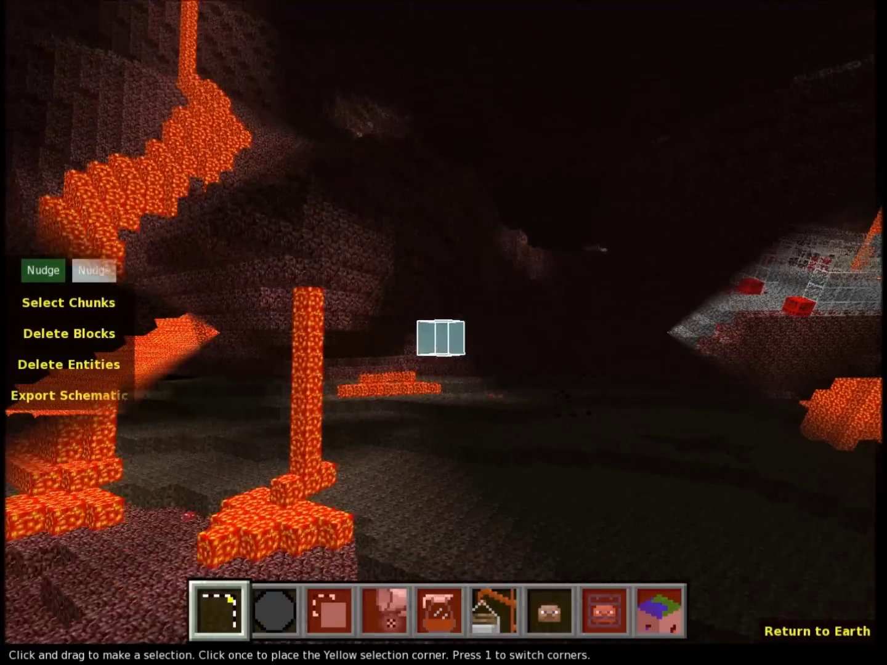
right_click_drag(440, 314, 514, 622)
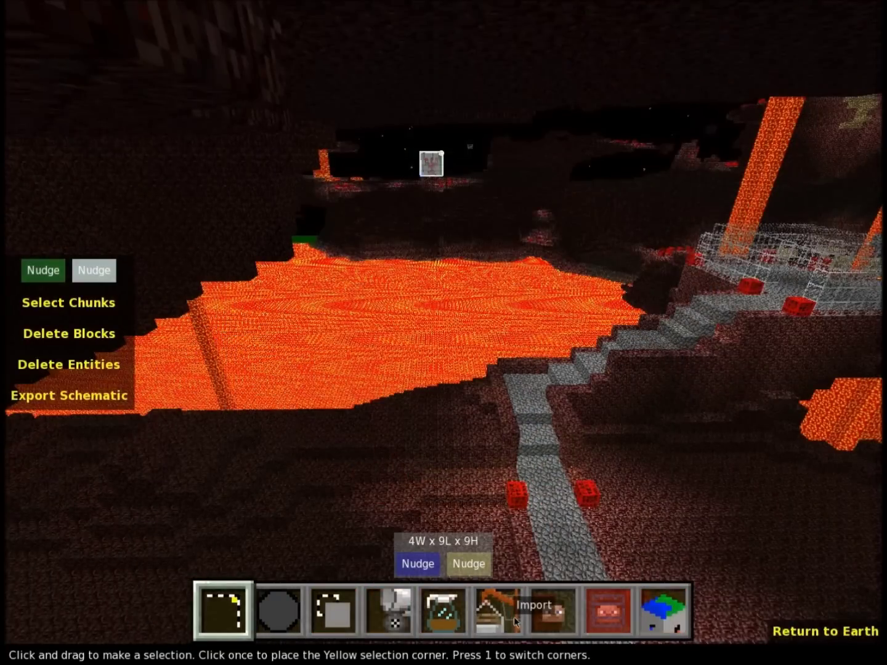
left_click(514, 622)
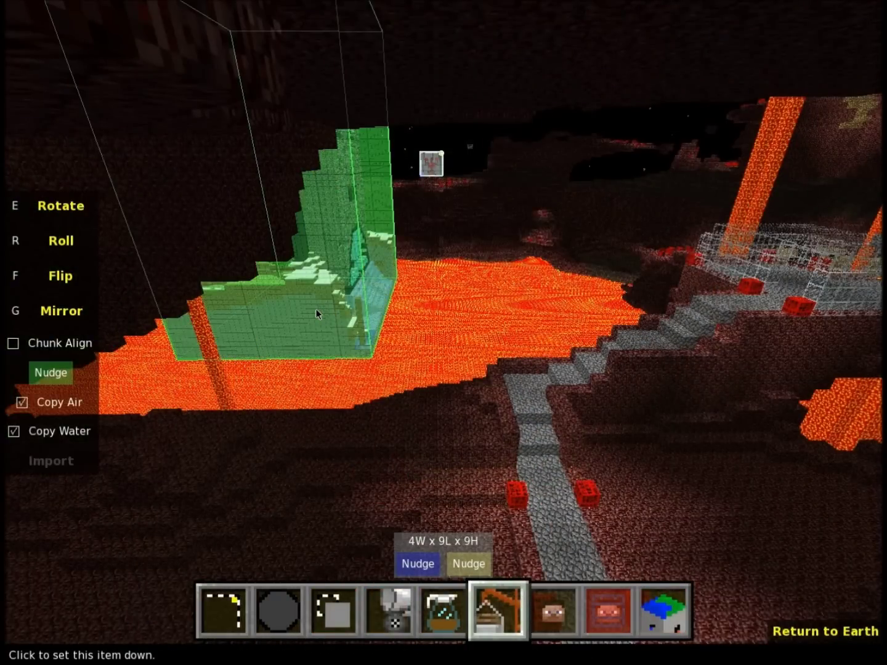
key("w")
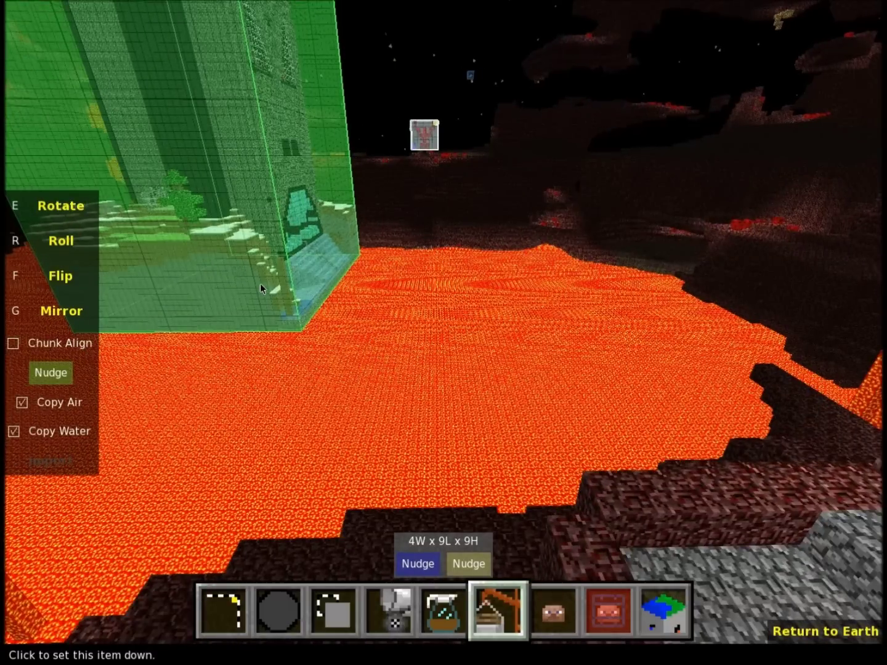
Rotate and flip the imported structure until its trees stand upright and its carved face shows.
key("r")
key("f")
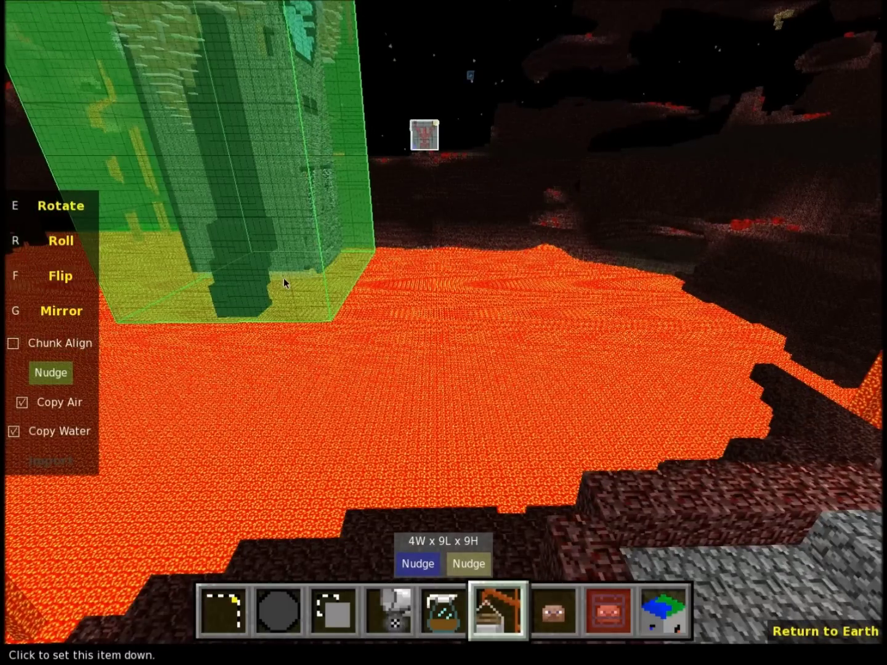
key("r")
key("r")
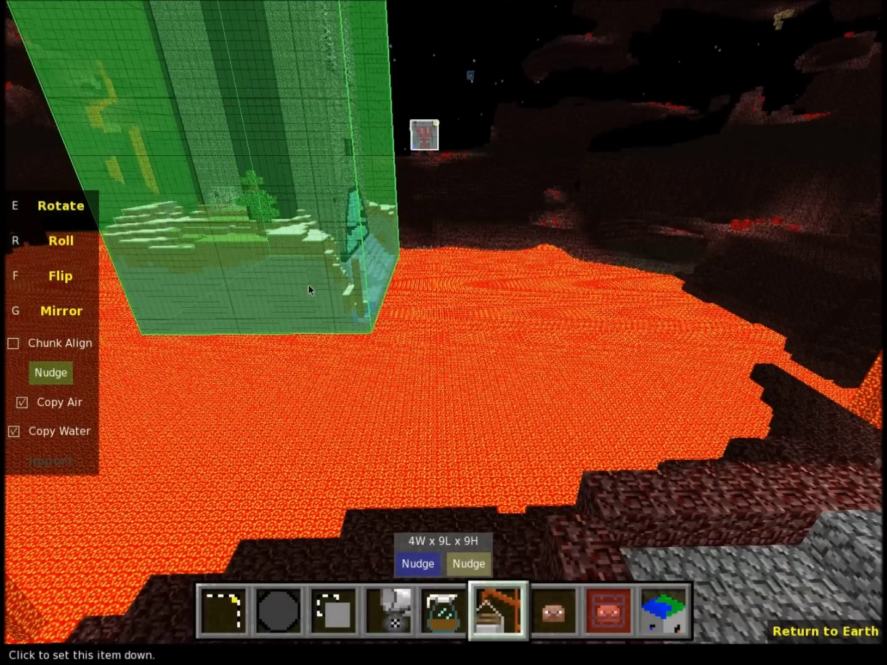
key("w")
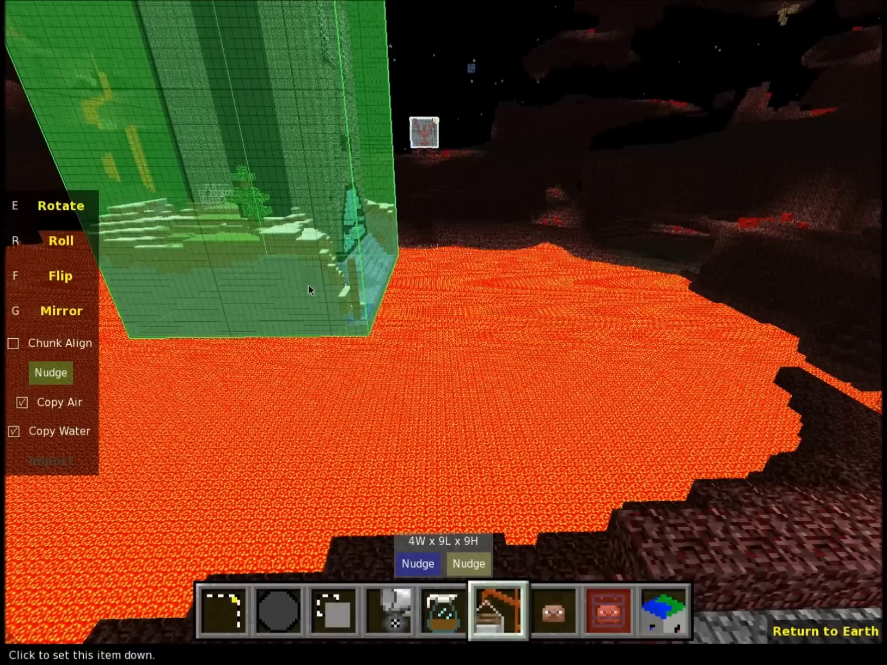
key("r")
key("f")
key("r")
key("f")
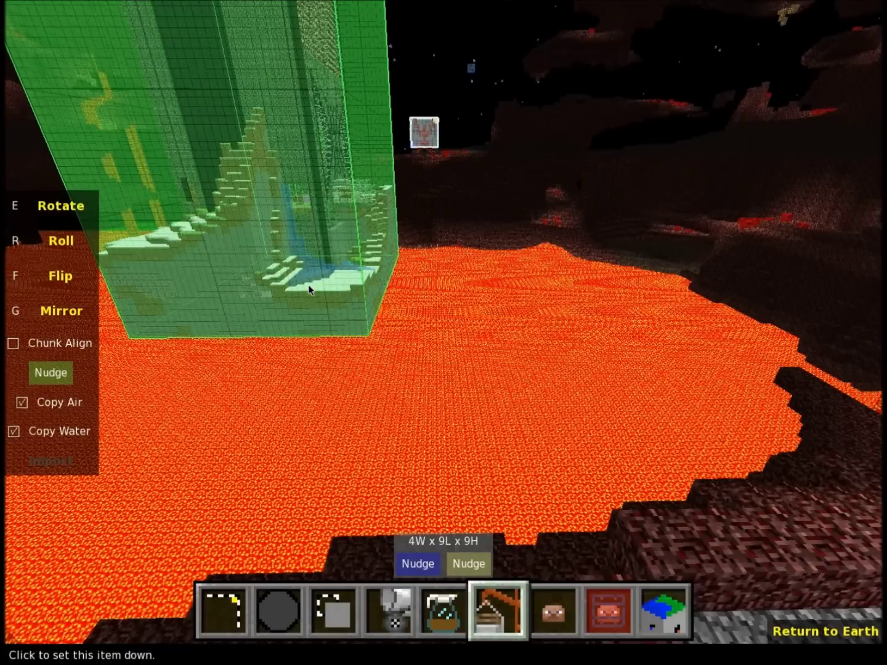
key("r")
key("r")
Set the imported structure down over the lava lake.
key("j")
key("w")
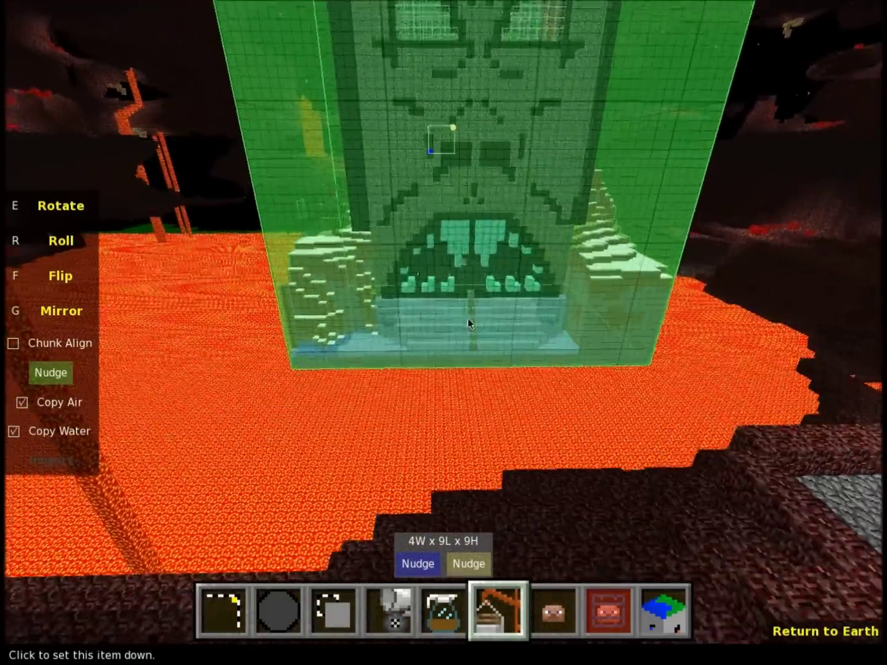
left_click(468, 333)
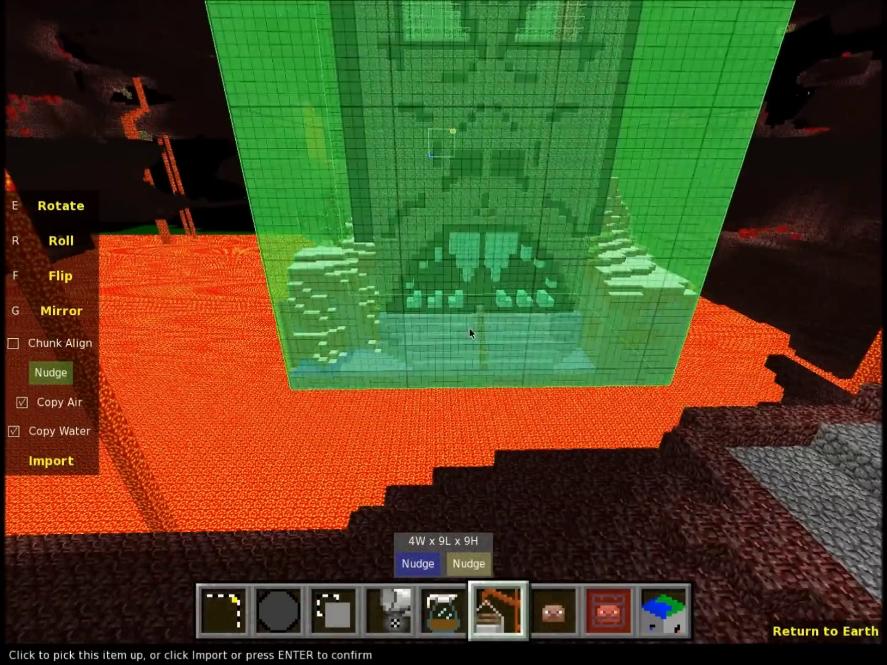
key("d")
key("j")
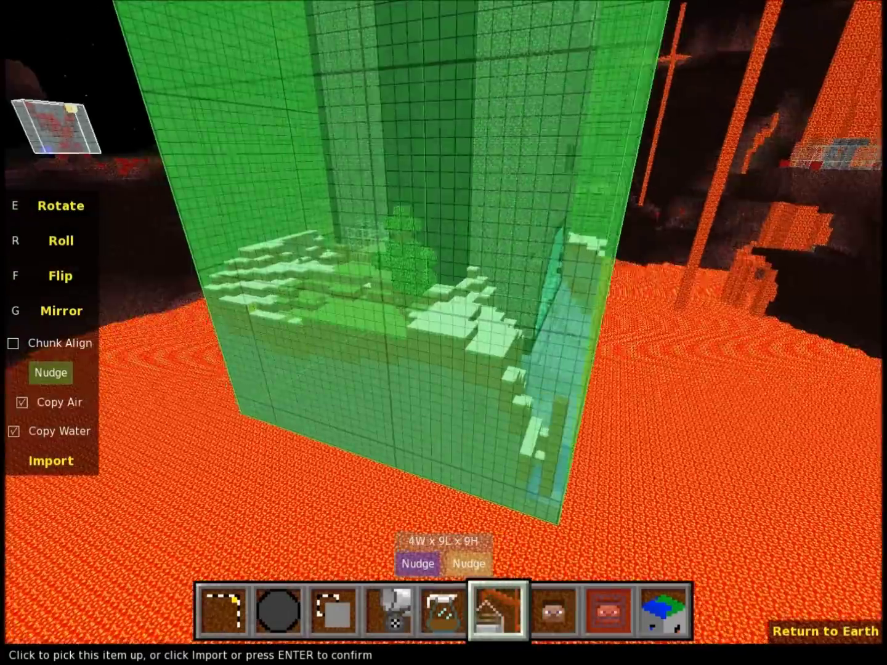
Circle the import preview, checking its front, interior and underside above the lava.
key("j")
key("w")
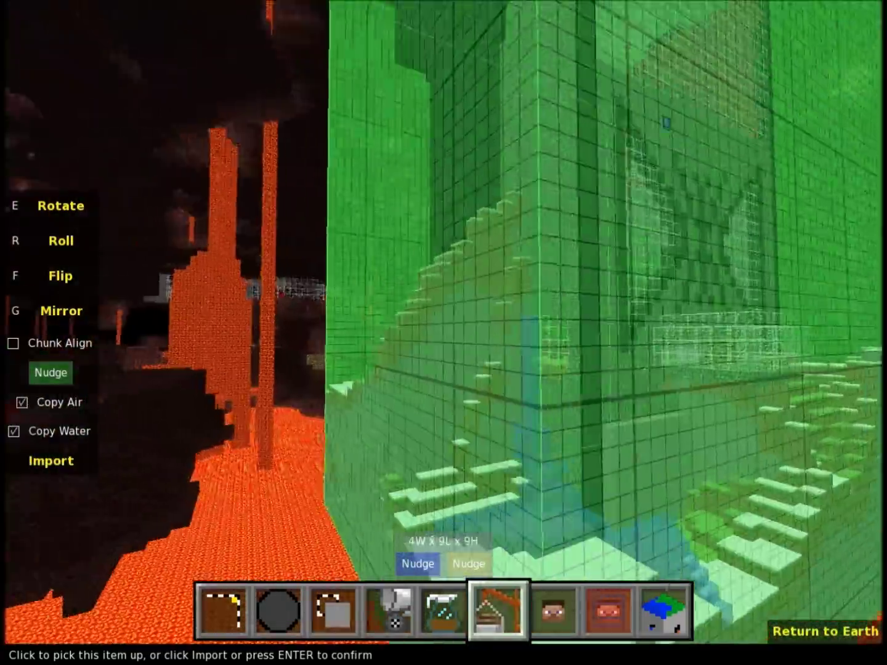
key("s")
key("a")
key("w")
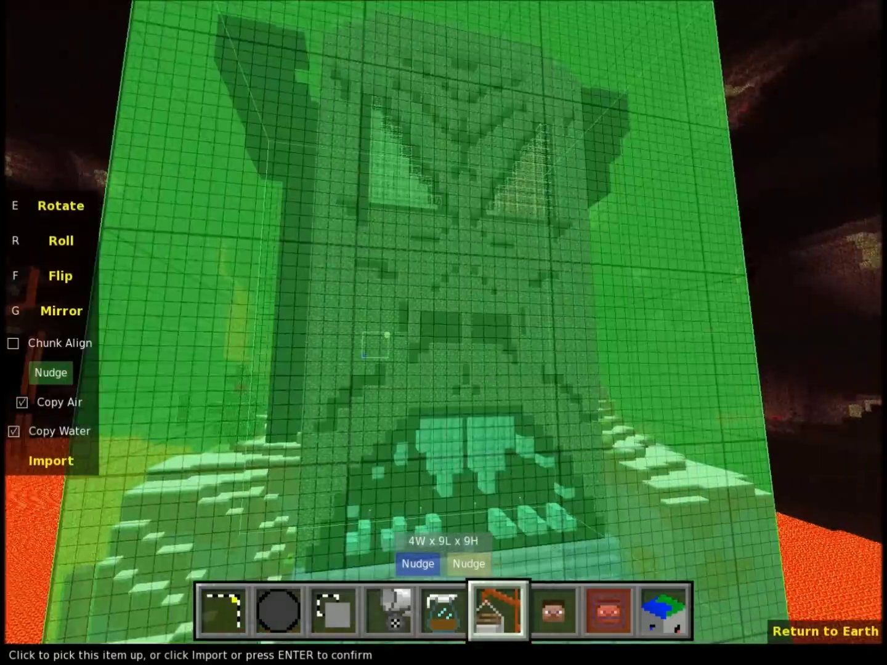
key("s")
key("k")
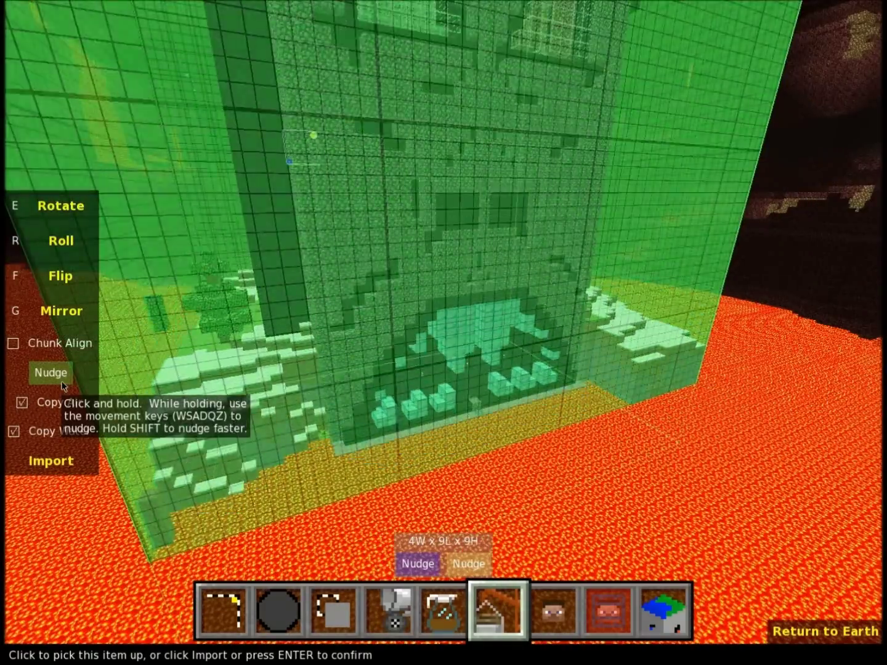
key("w")
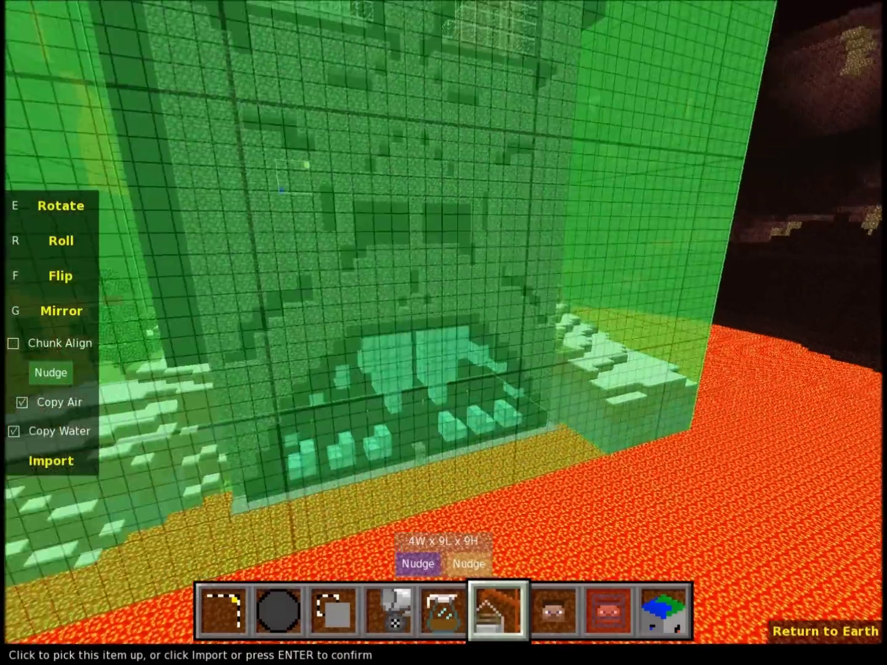
key("s")
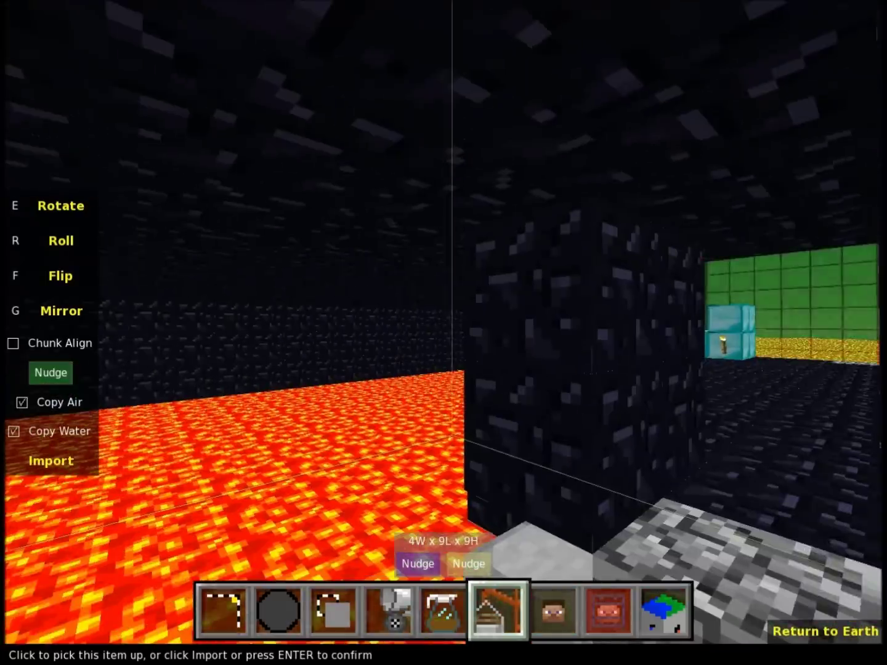
key("w")
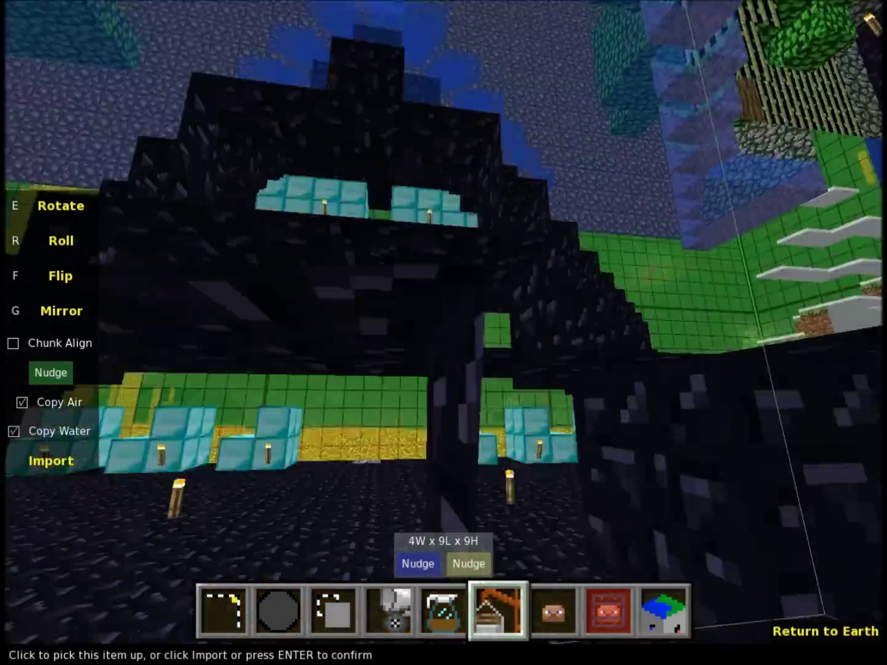
Inspect the preview against the netherrack wall and lava pillars, ending beside the cobblestone stair path.
key("w")
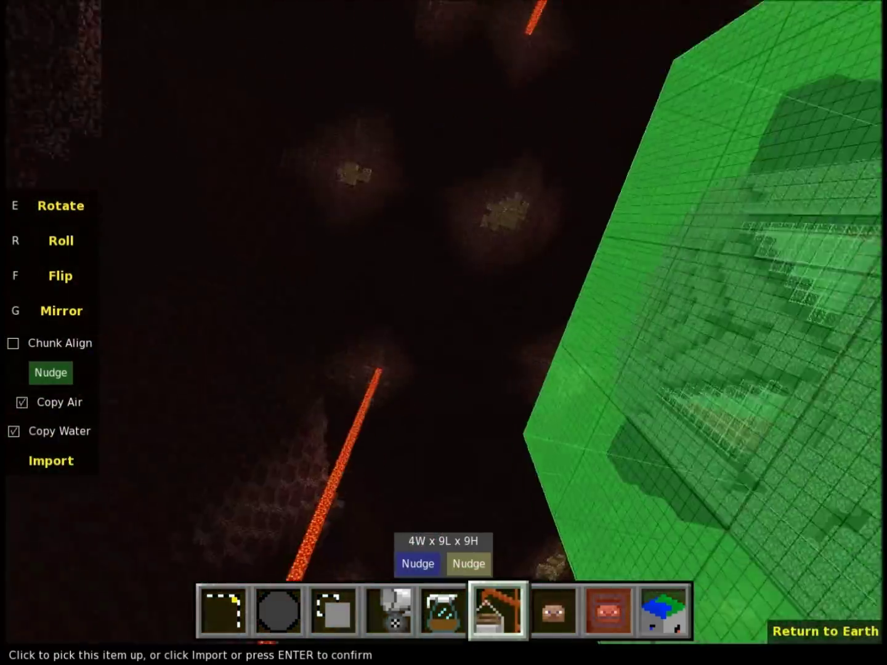
key("w")
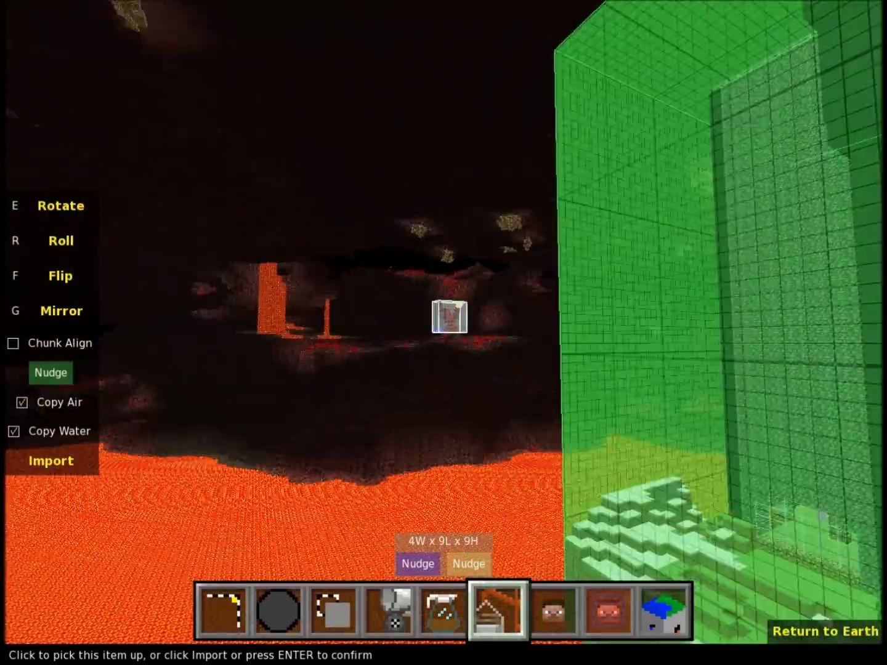
key("w")
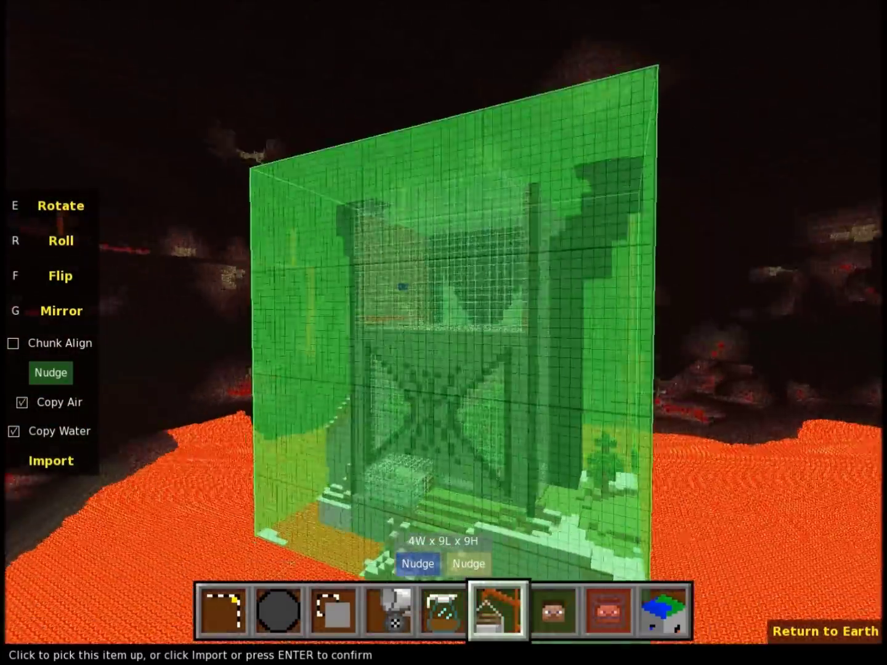
key("w")
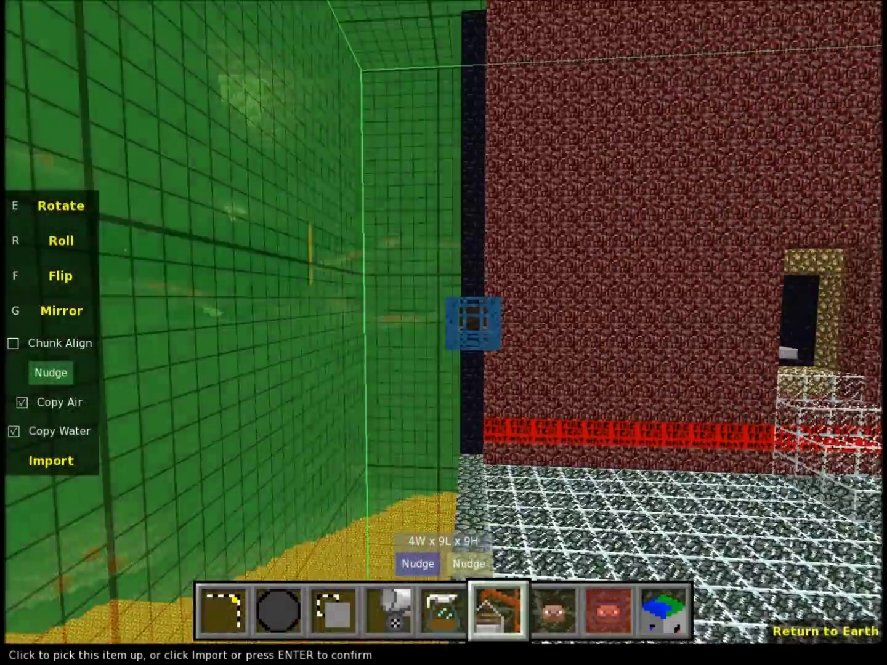
key("s")
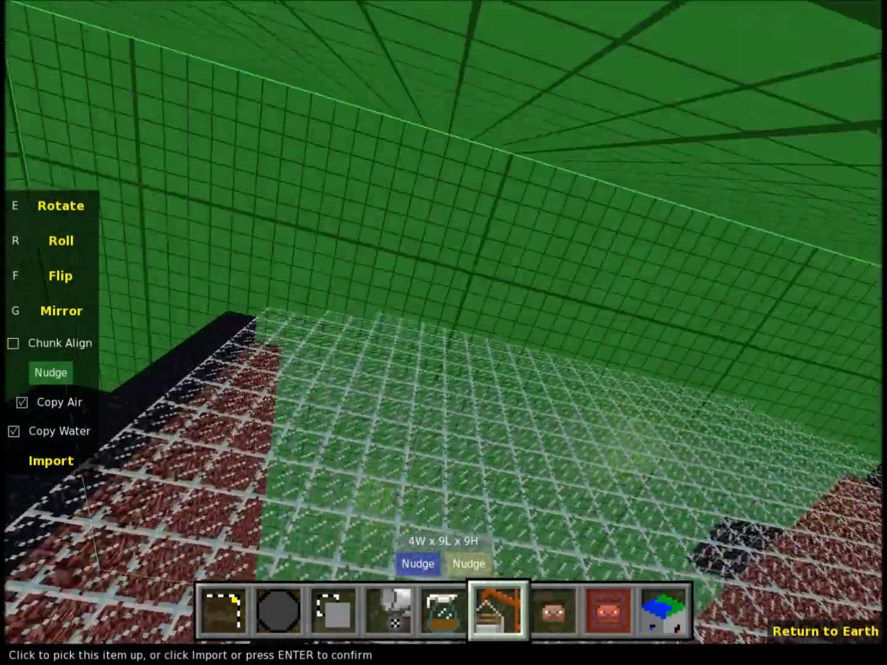
key("s")
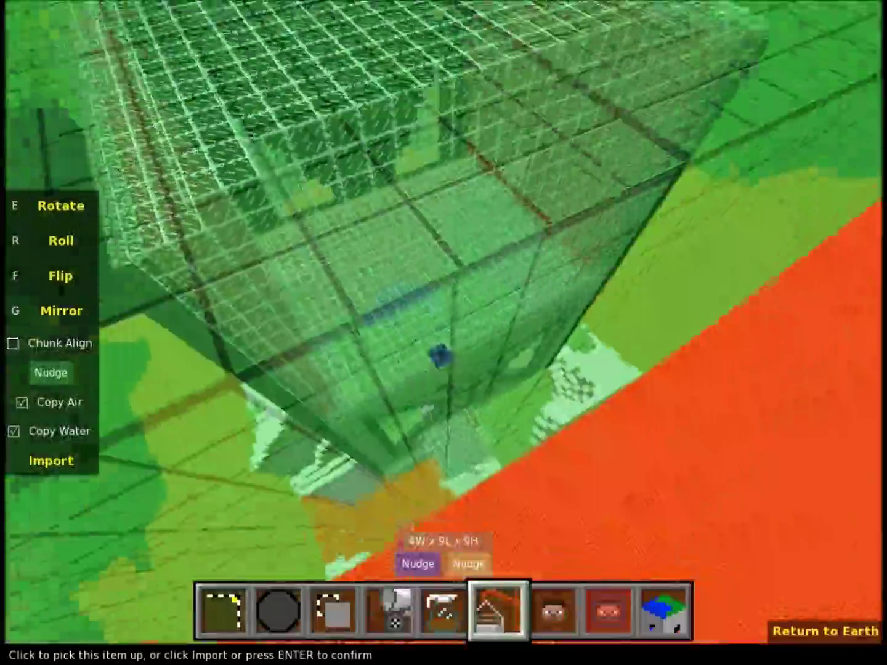
key("s")
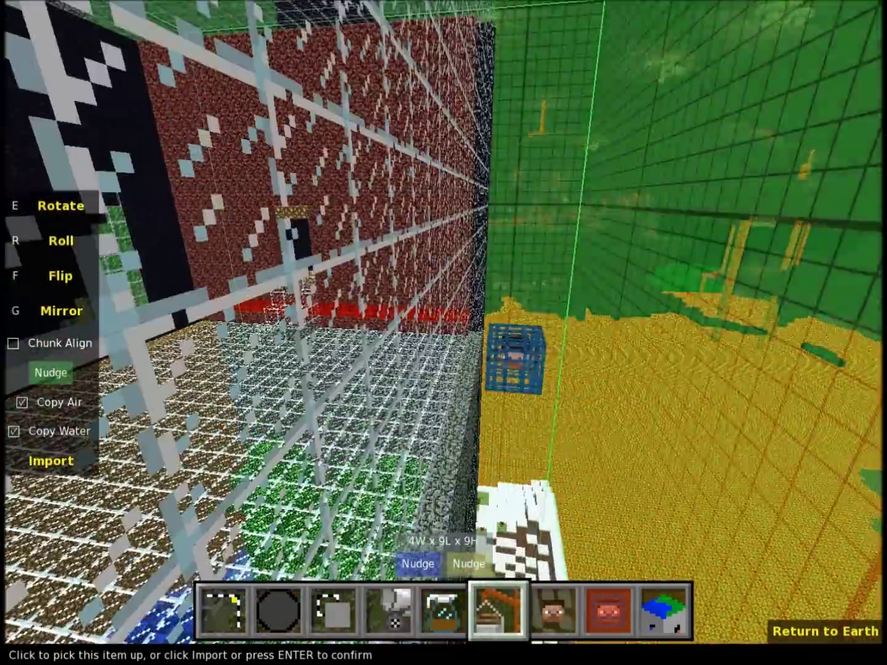
key("s")
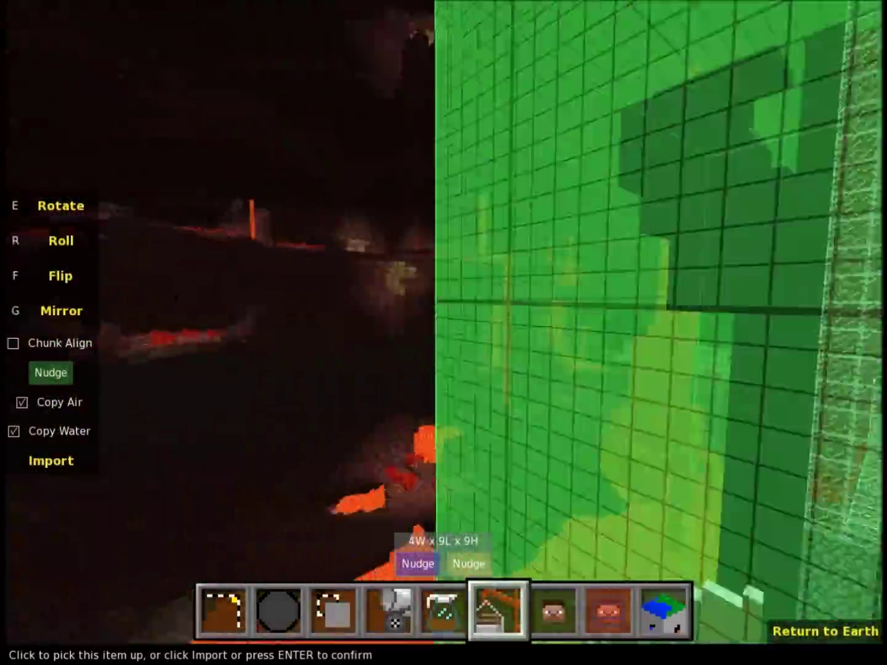
key("s")
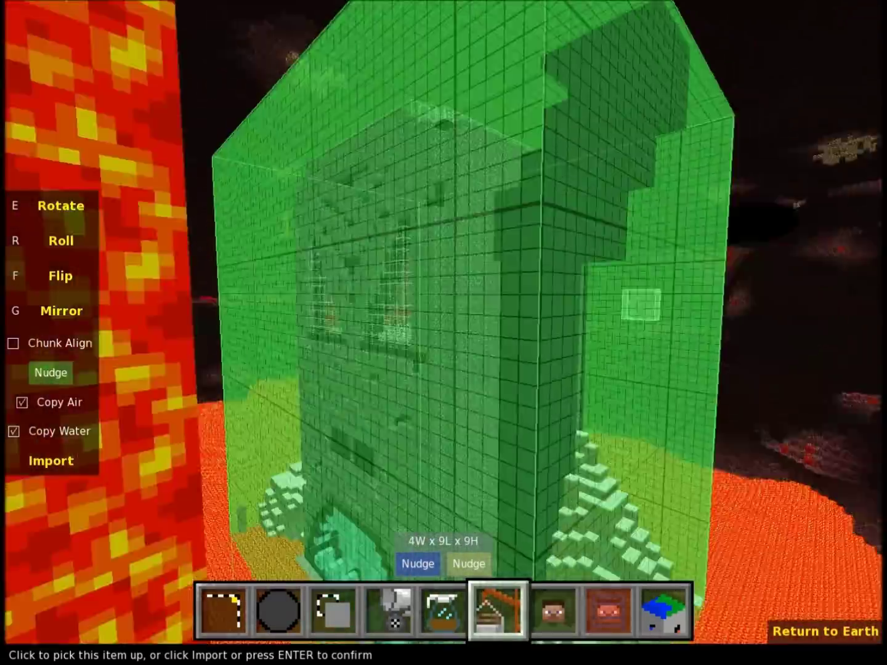
key("l")
Shift the import preview along the stair path over the lava columns, centering it in view.
key("j")
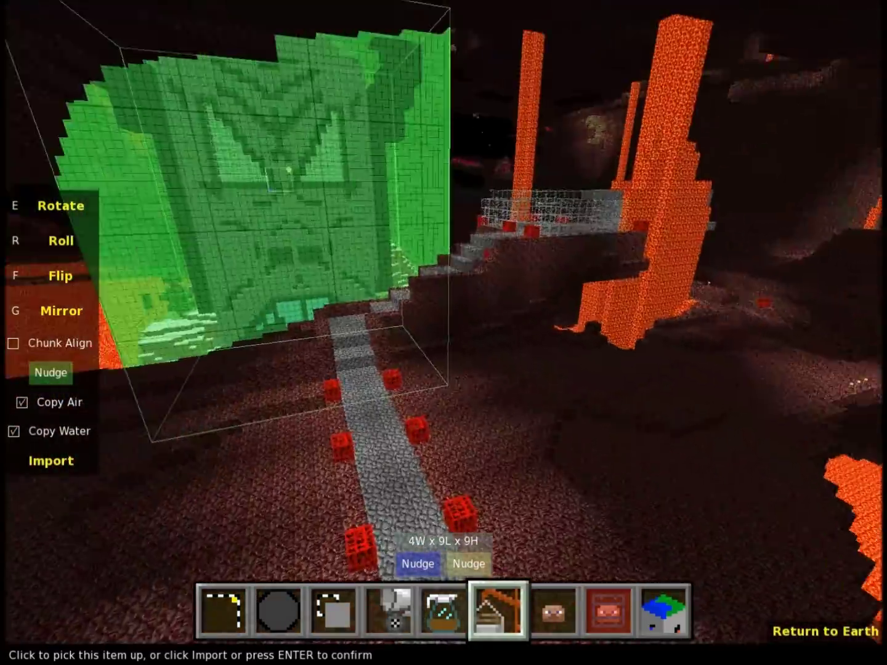
key("w")
key("s")
key("i")
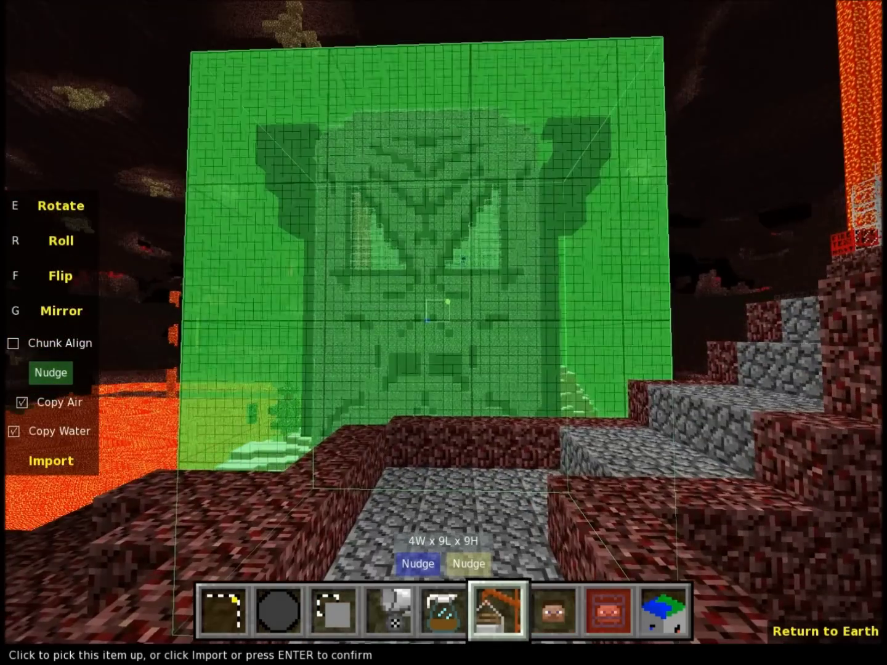
key("l")
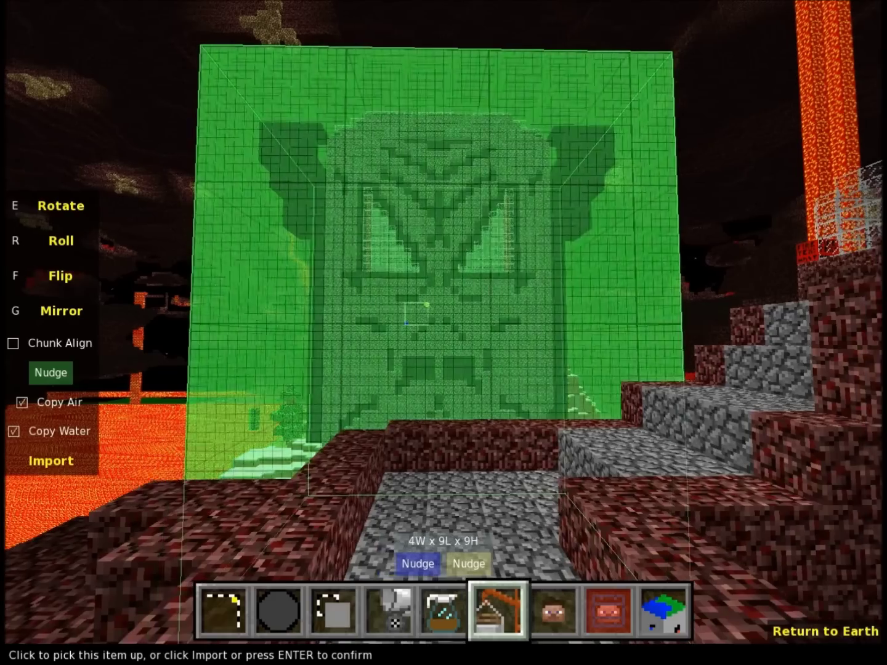
key("w")
key("k")
key("l")
key("i")
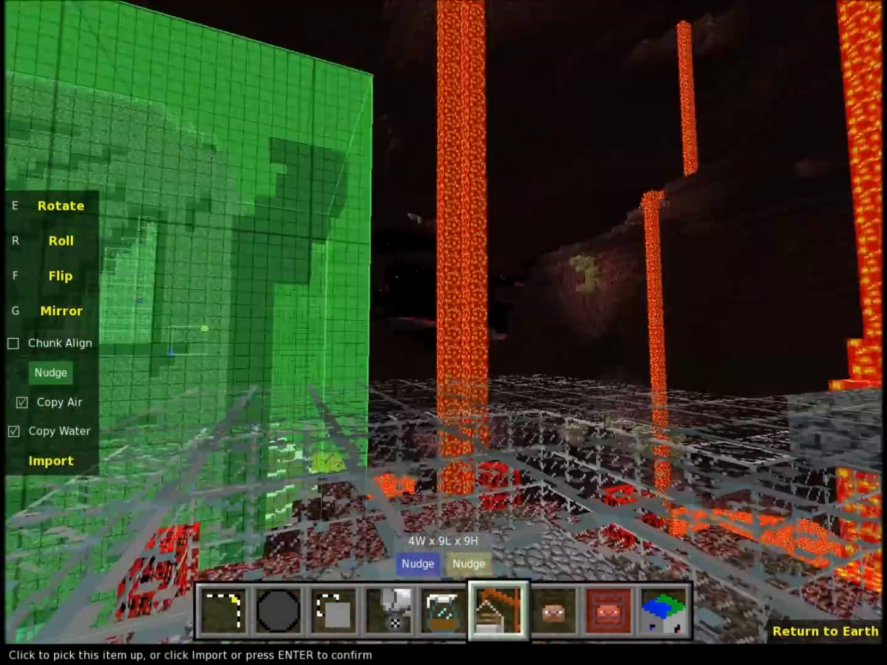
key("j")
key("k")
Check the preview's position from above, below and inside the stone room by the lava tower.
key("space")
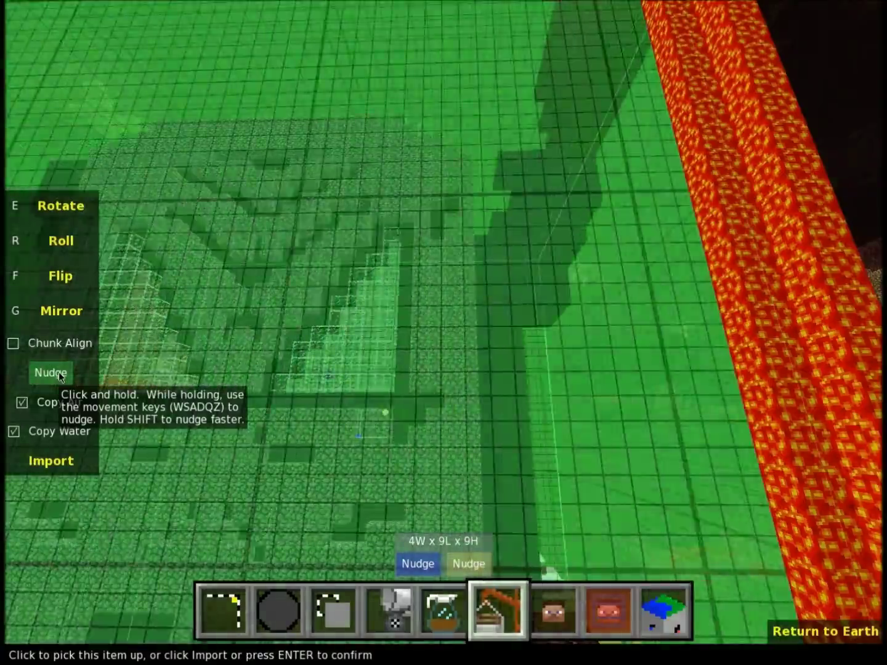
key("shift")
key("i")
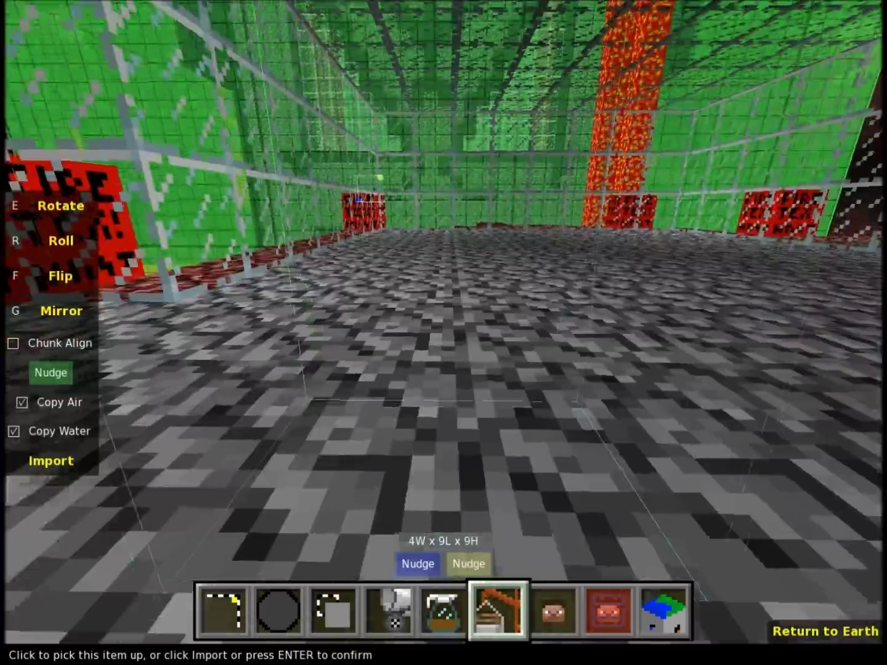
key("shift")
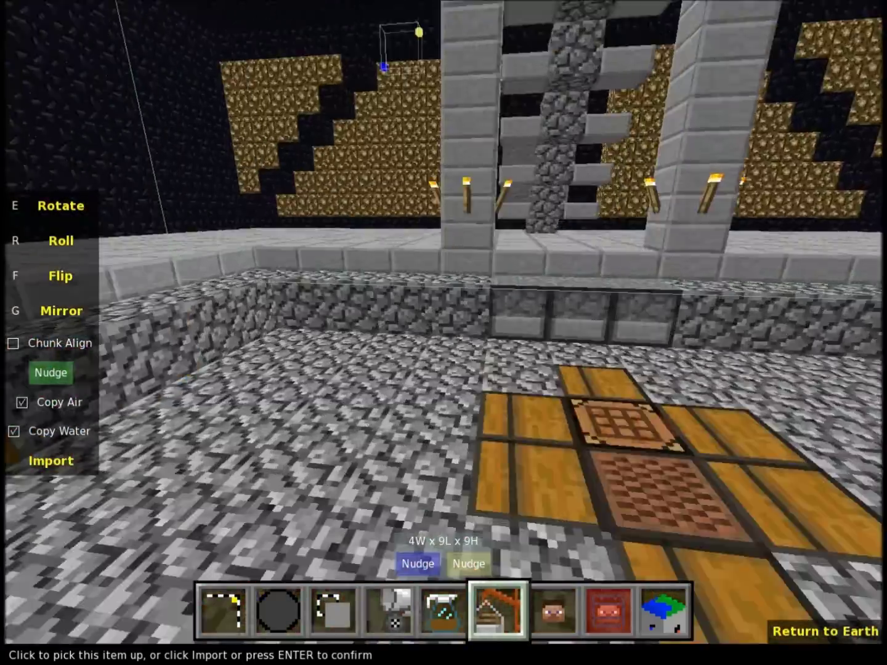
key("j")
key("w")
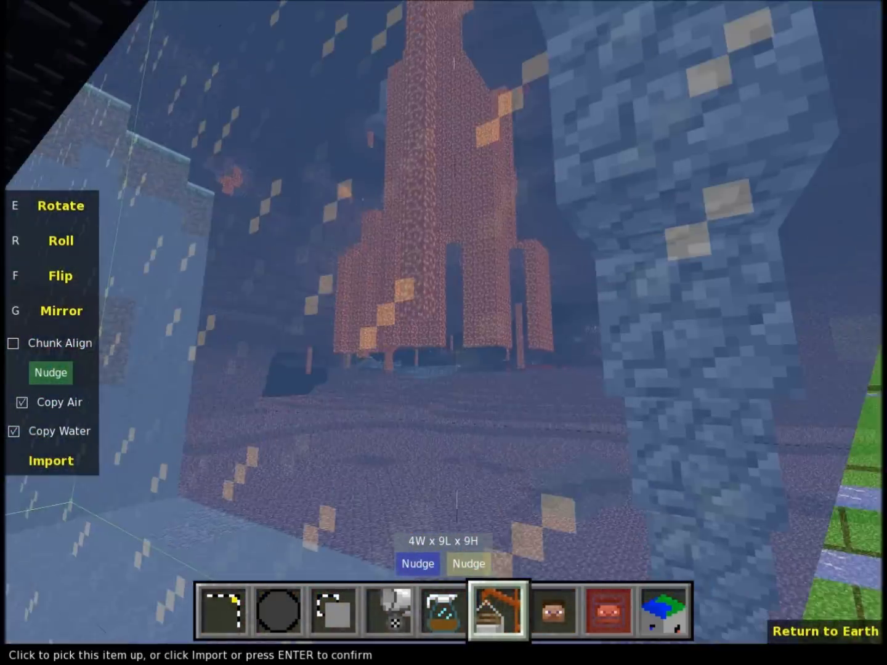
key("s")
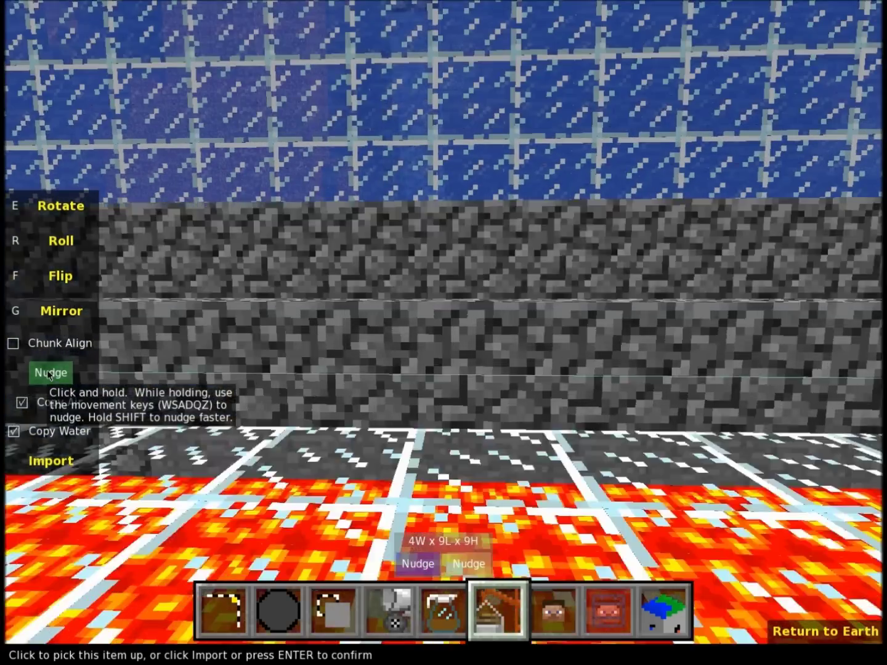
key("shift")
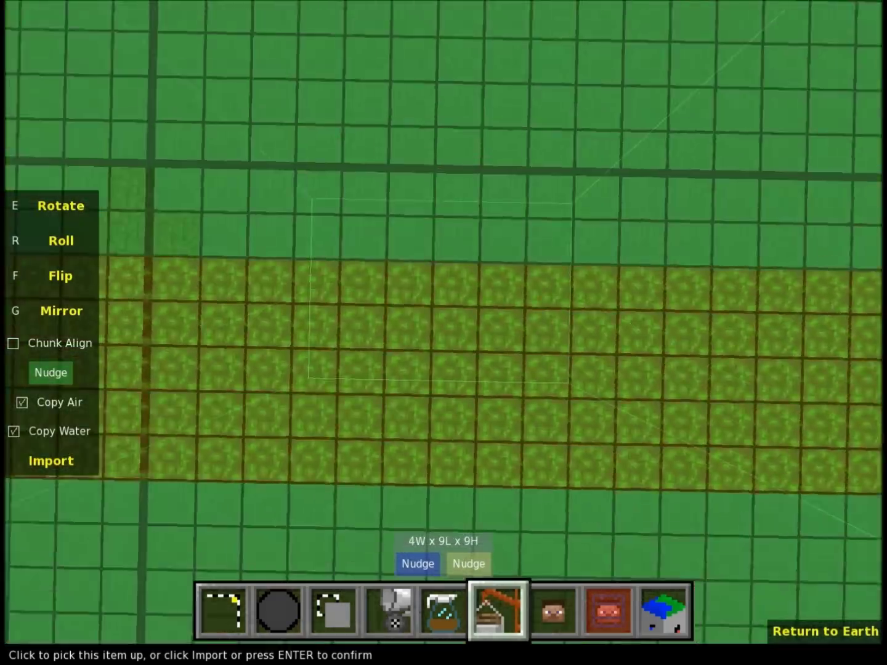
key("i")
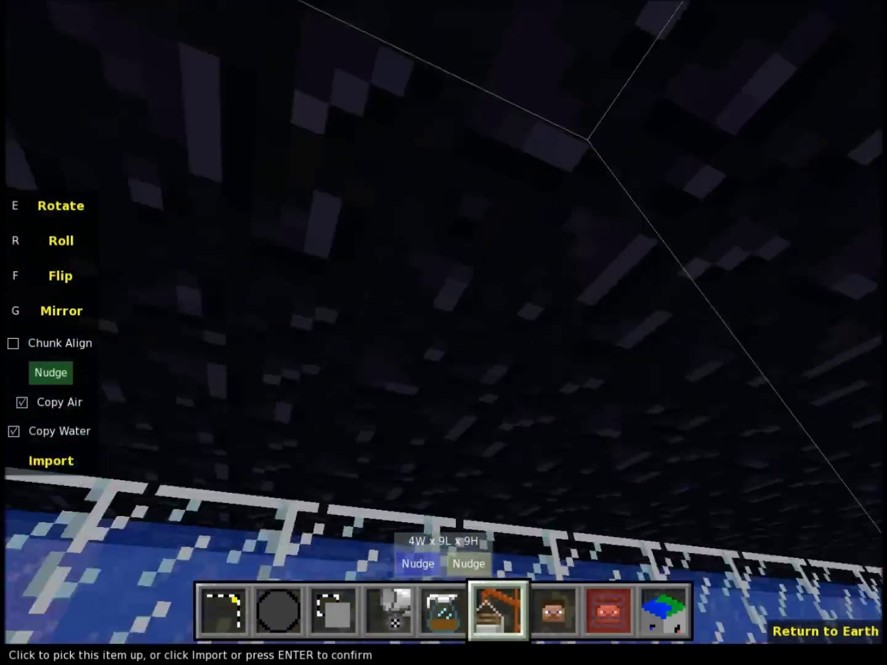
key("k")
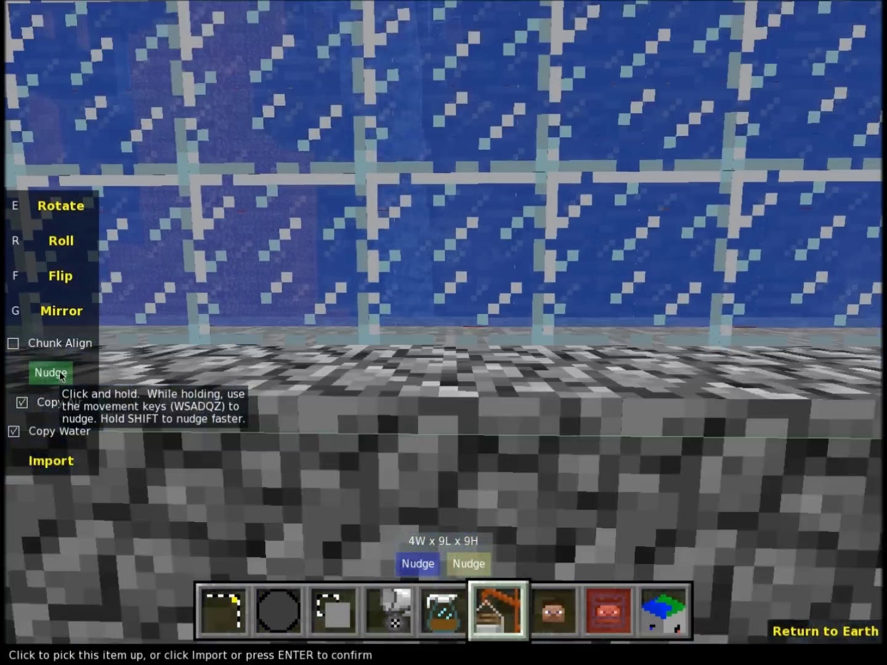
key("shift")
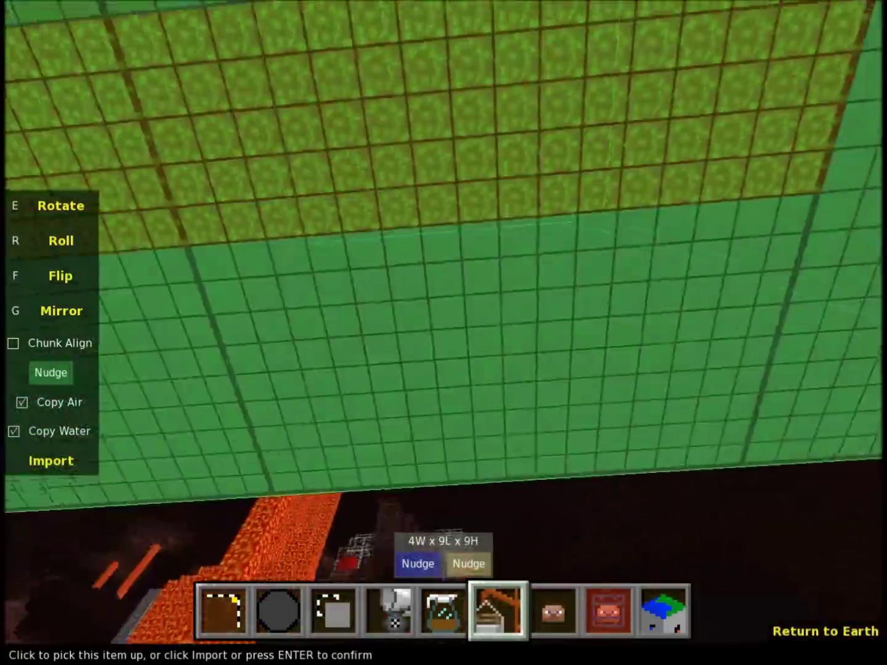
Pick up the import preview and carry it off the lava lake over the dark netherrack floor.
key("s")
left_click(344, 312)
key("shift")
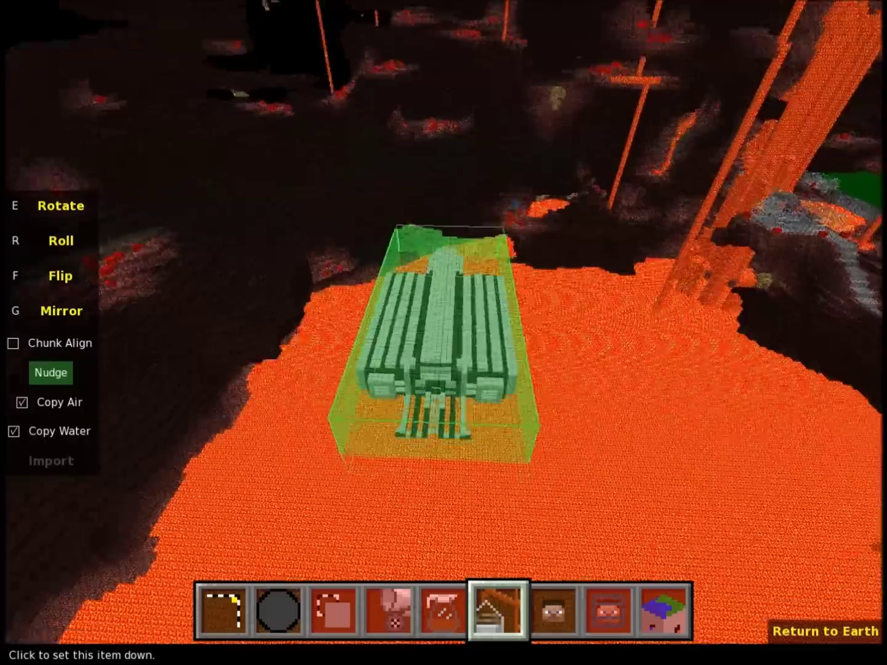
key("i")
key("k")
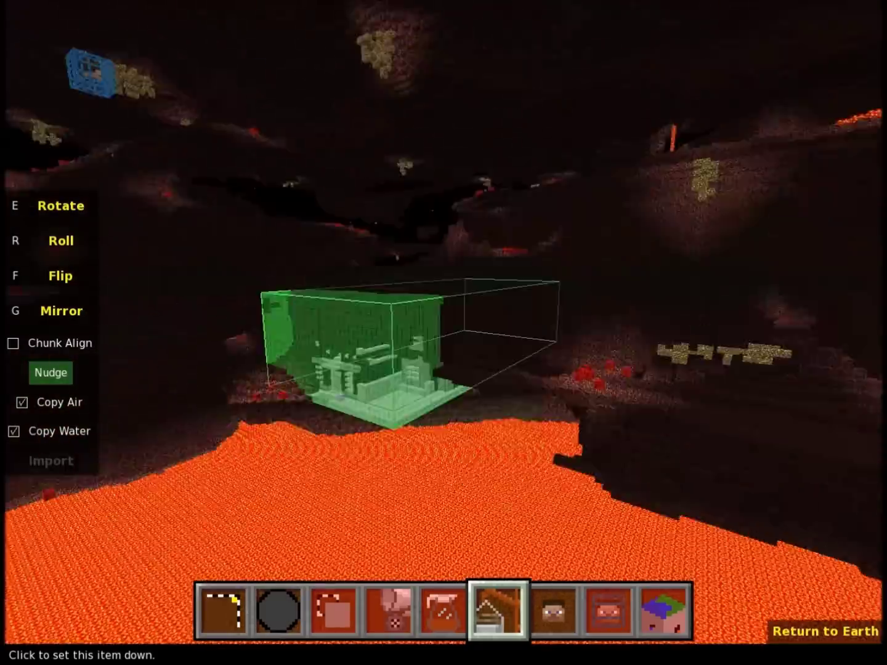
key("l")
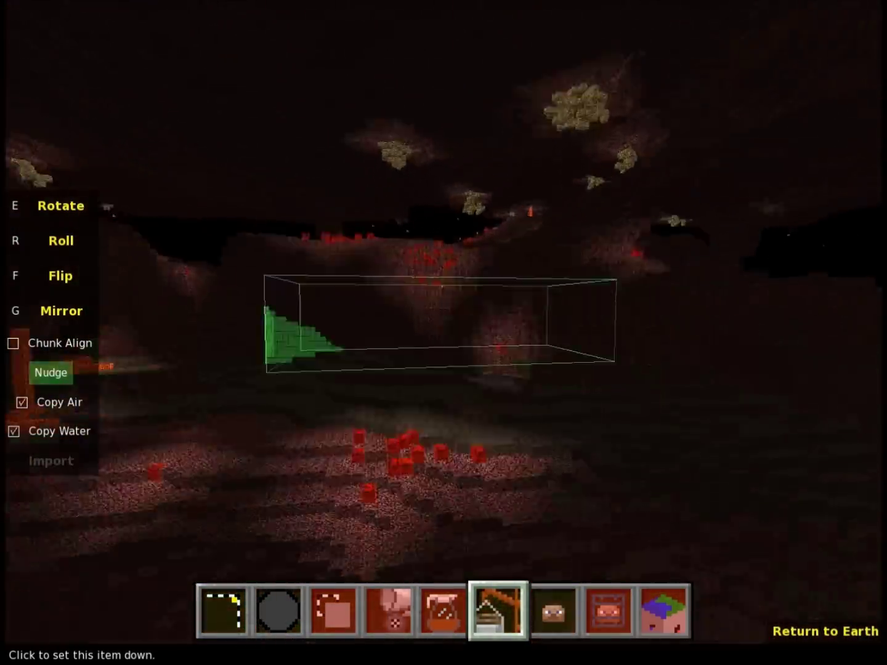
key("w")
key("s")
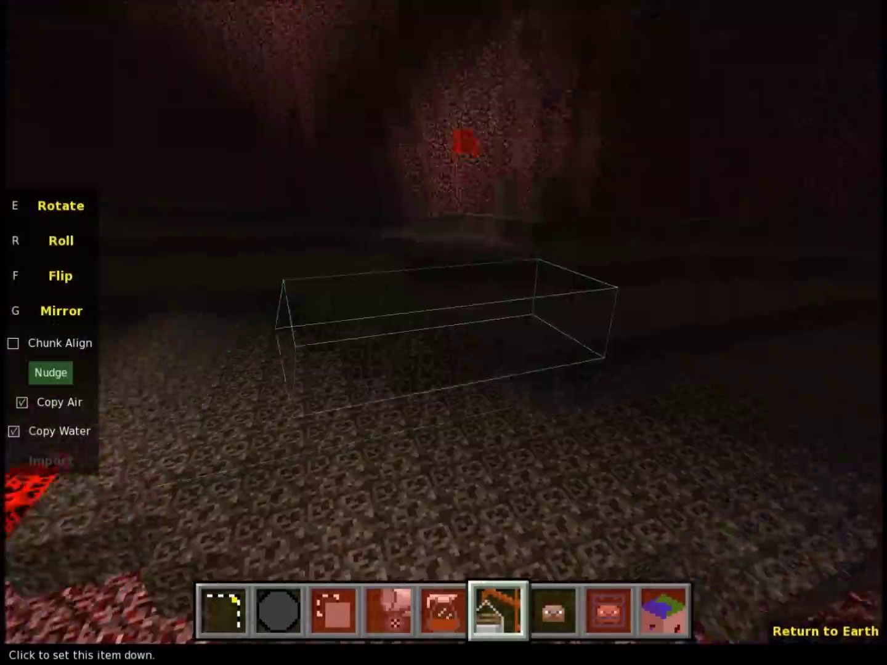
key("w")
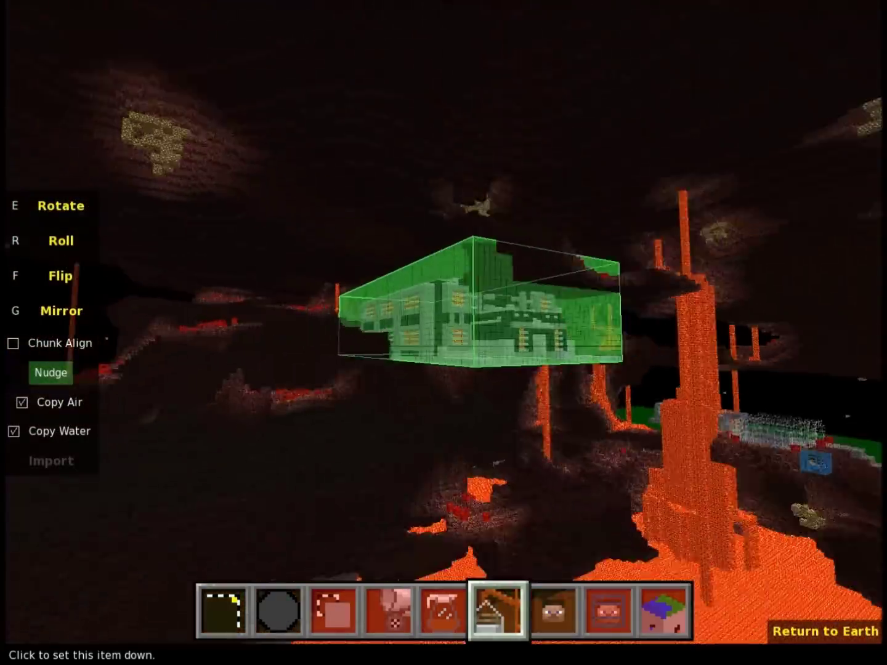
key("w")
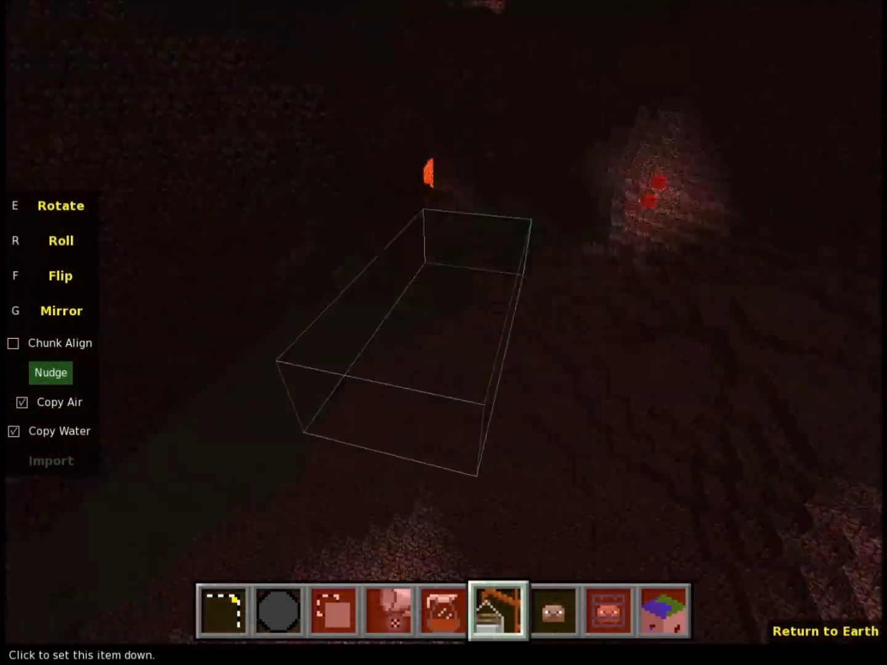
key("w")
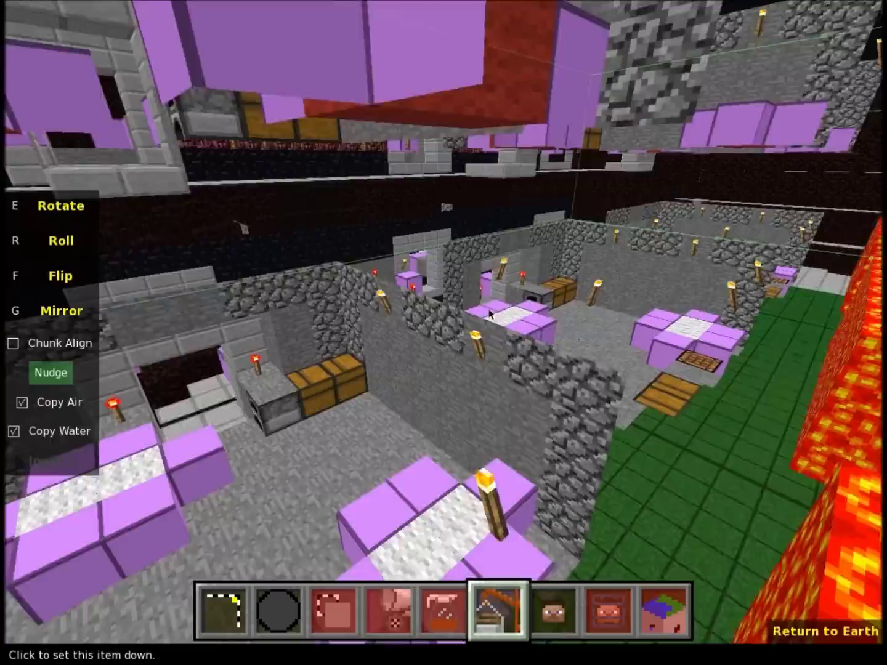
Set the imported structure down and fly around it to inspect it from several angles.
left_click(400, 267)
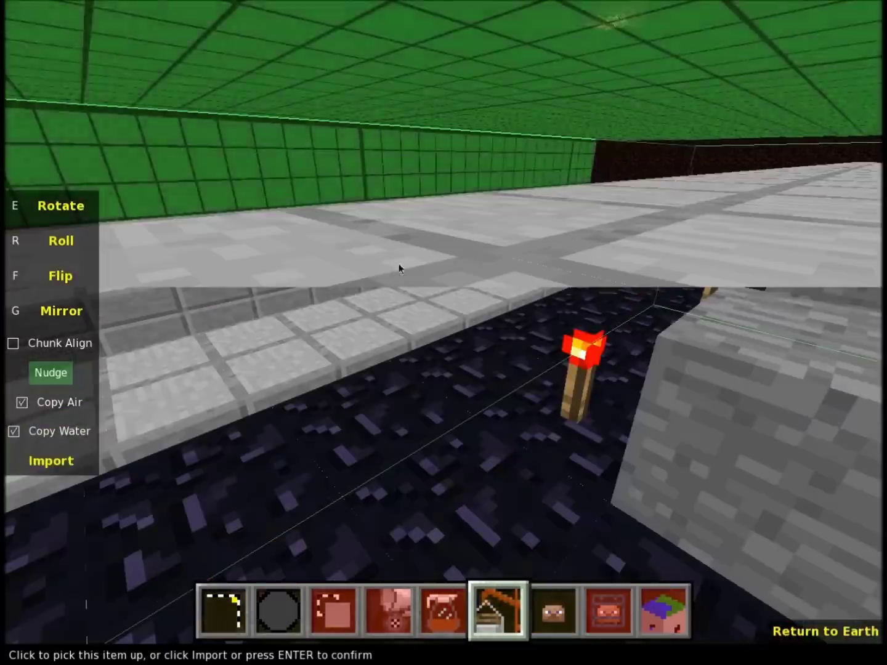
key("w")
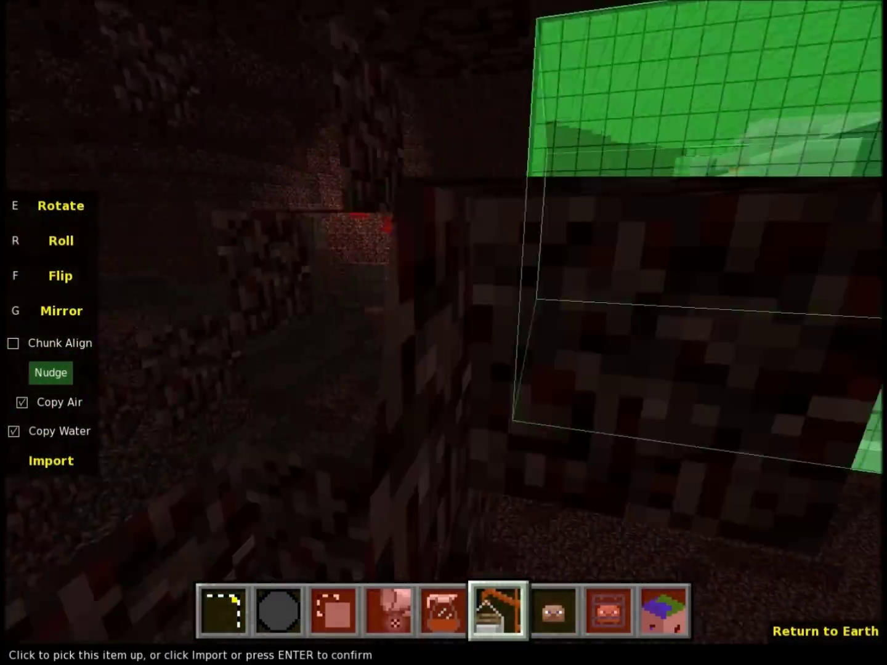
key("s")
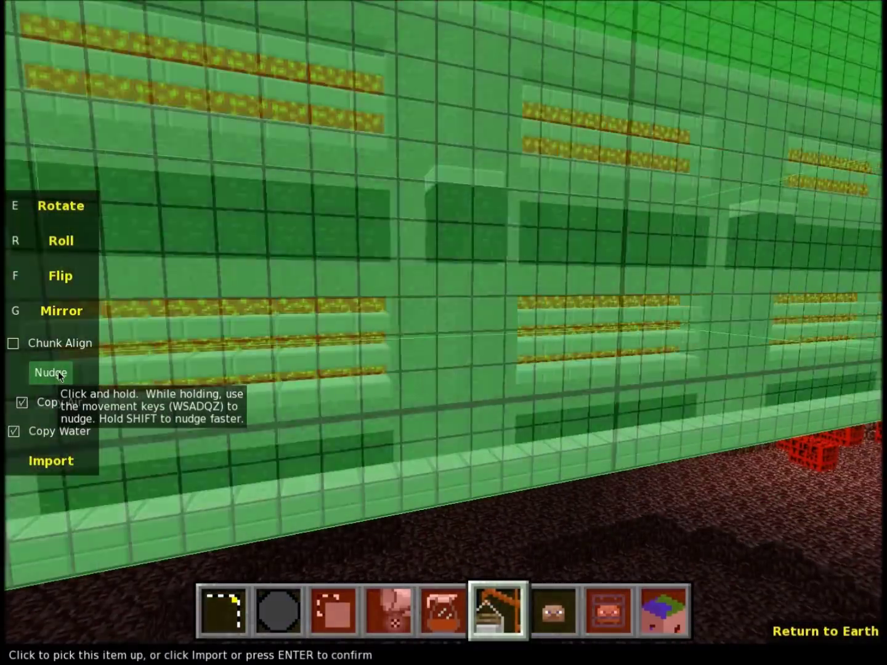
key("j")
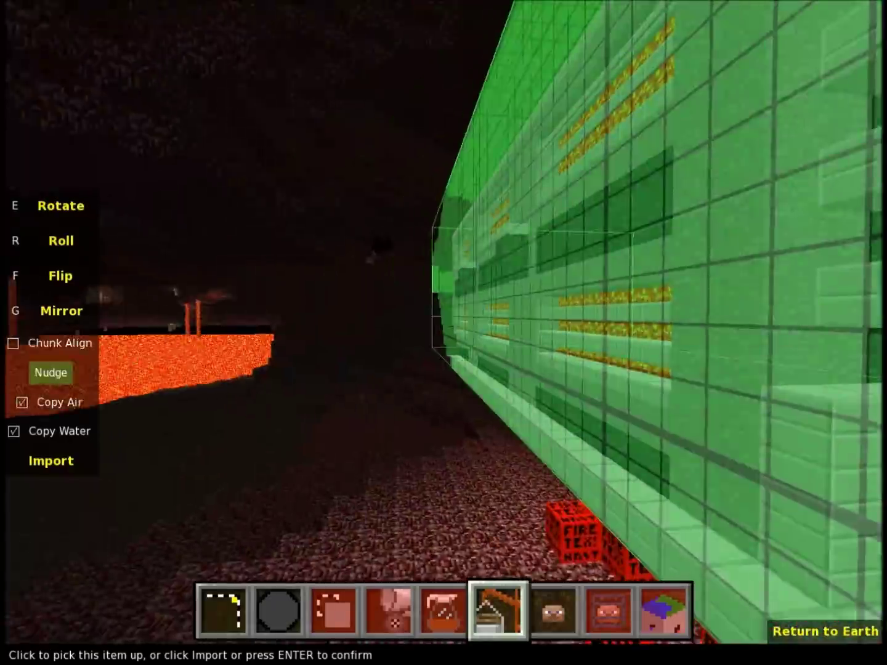
key("l")
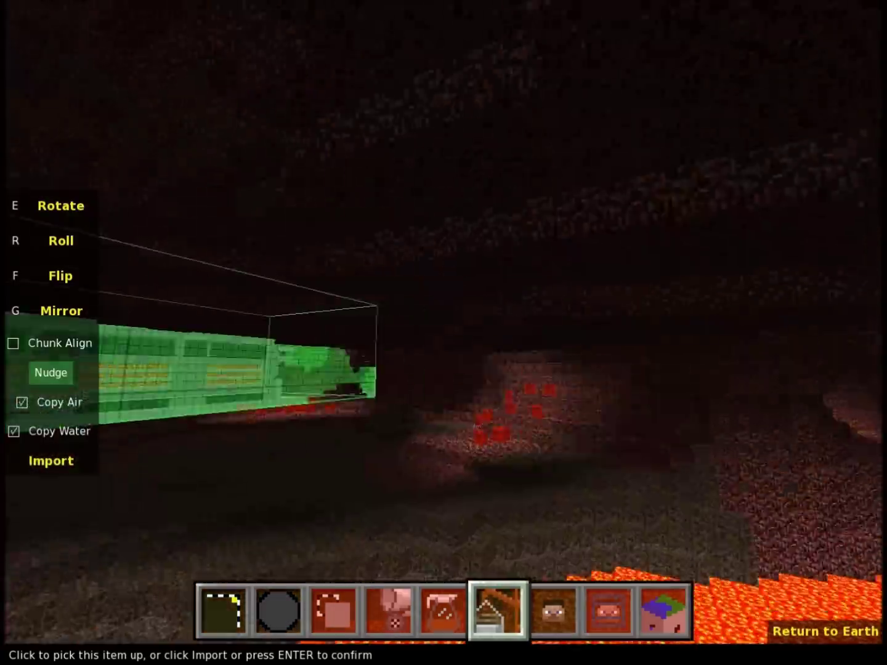
key("w")
key("s")
key("i")
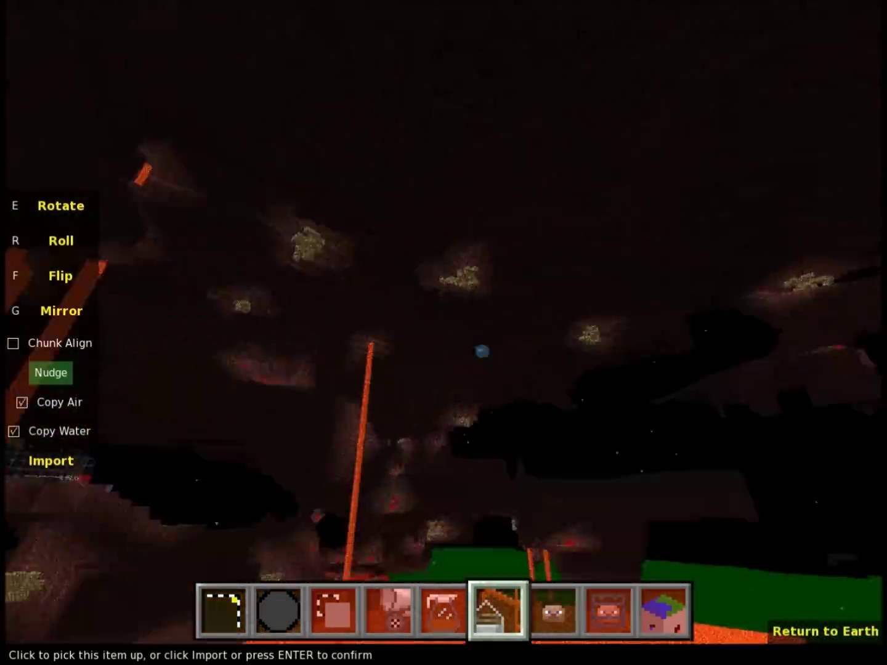
key("k")
key("l")
key("i")
key("k")
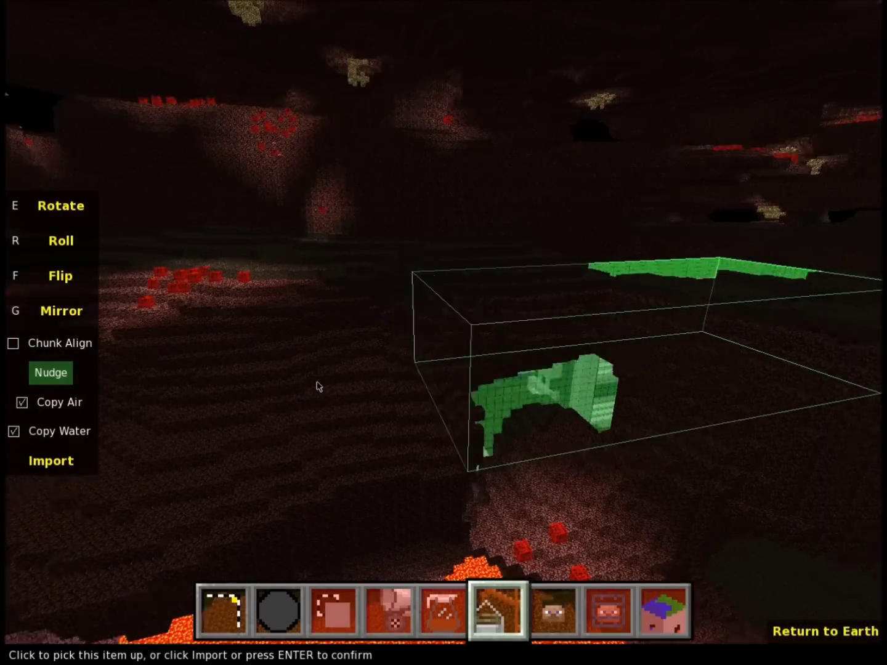
Import the fire-man sculpture schematic onto the lava lake and fly around it to inspect it.
left_click(496, 616)
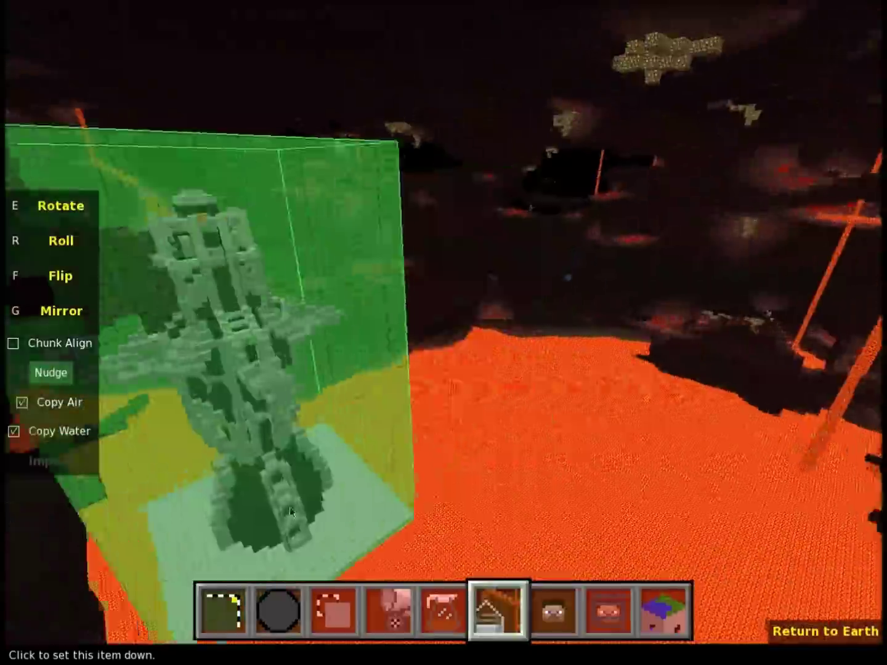
left_click(386, 454)
key("w")
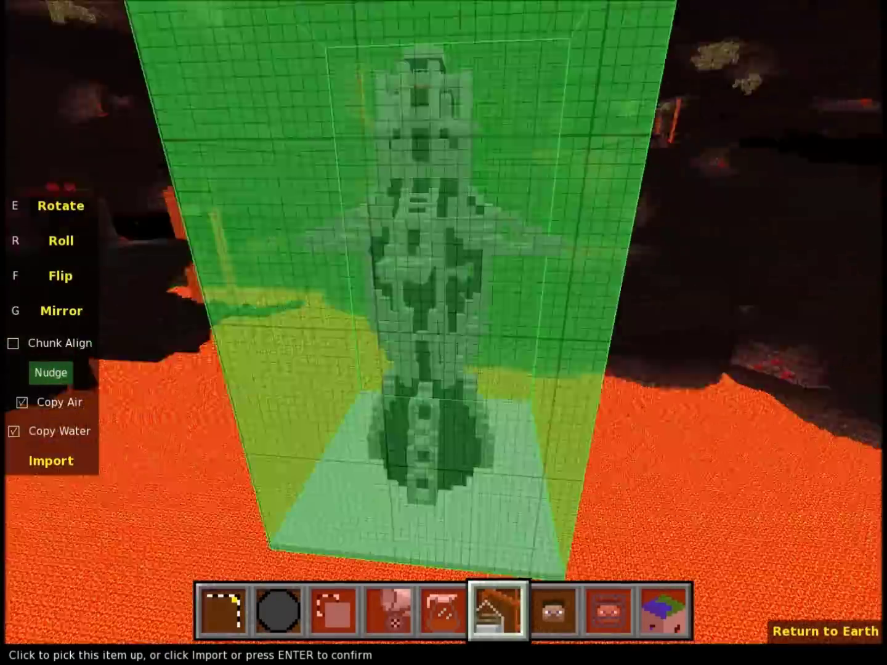
key("k")
key("i")
key("q")
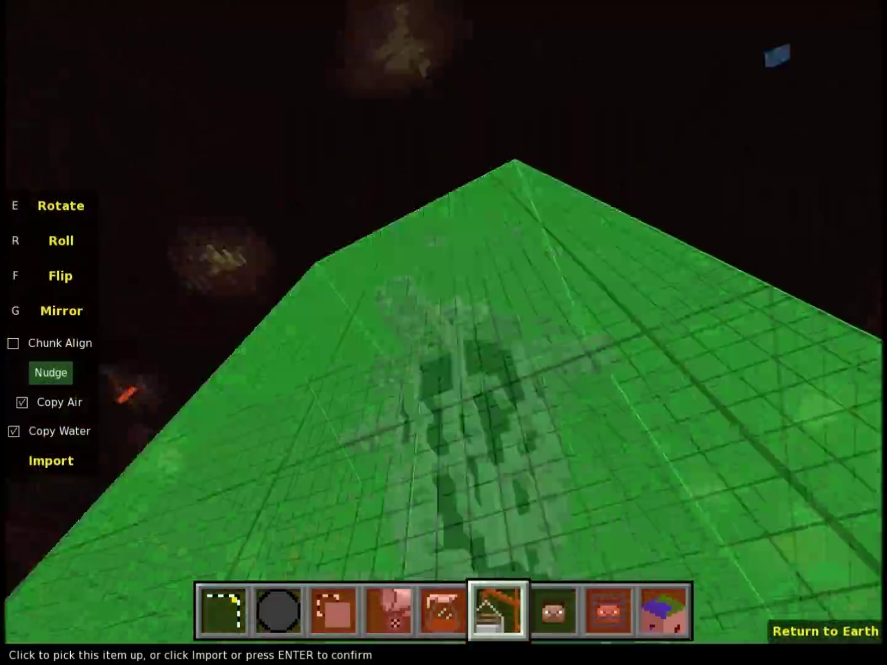
key("k")
key("w")
key("s")
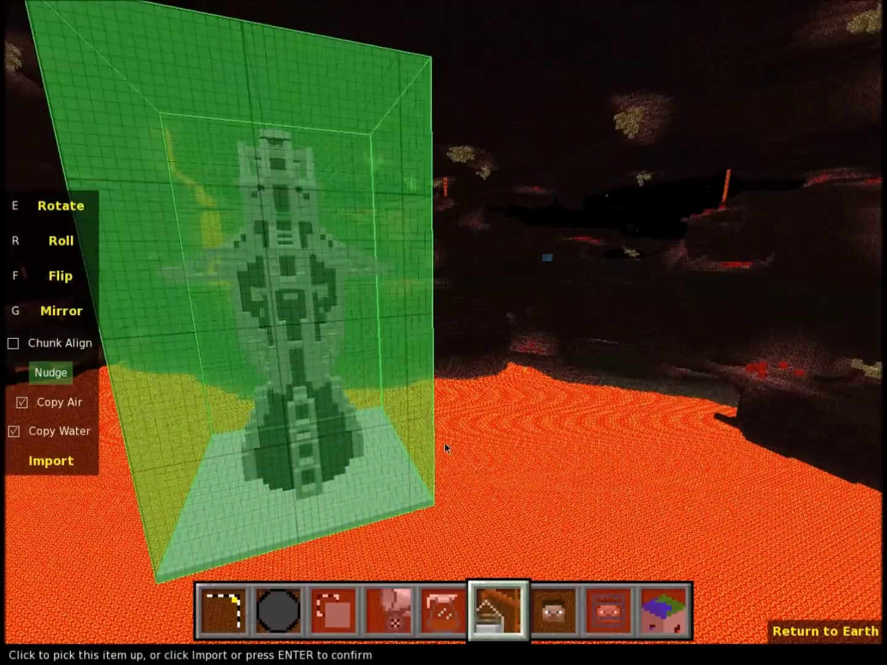
Commit the sculpture import, then bring in the fortress schematic and circle its preview.
key("1")
left_click(510, 623)
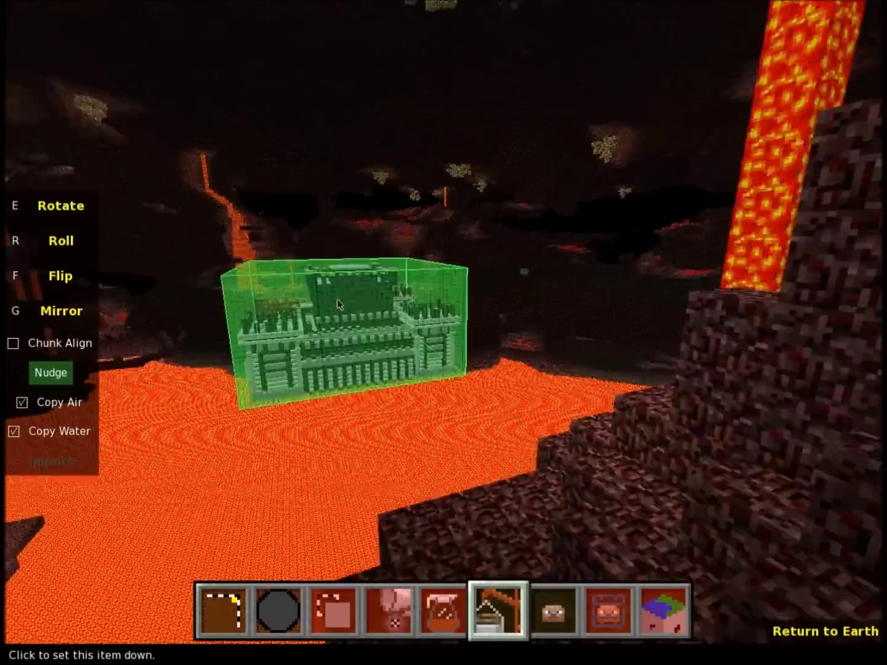
key("w")
key("space")
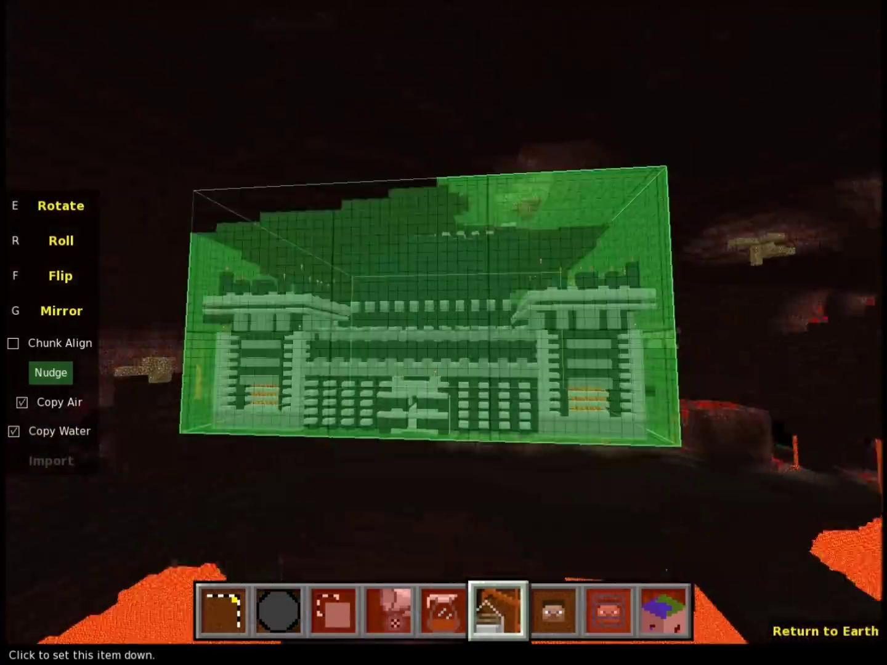
key("k")
key("i")
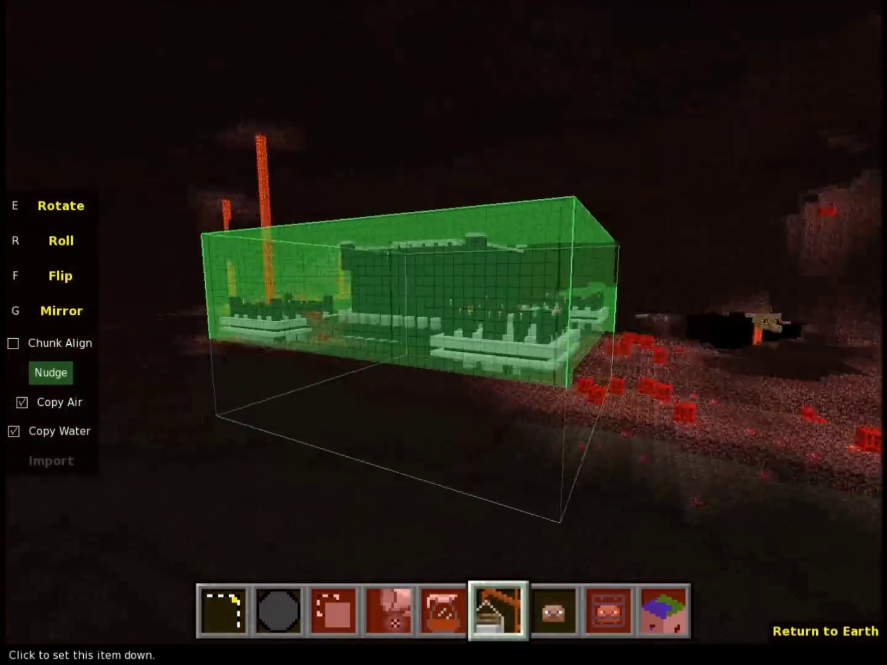
key("j")
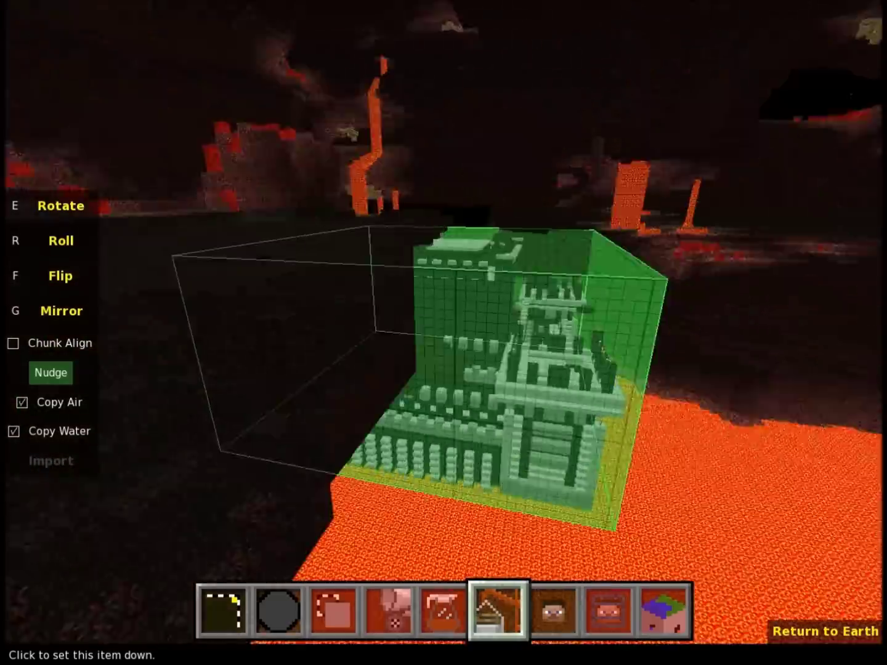
key("w")
key("i")
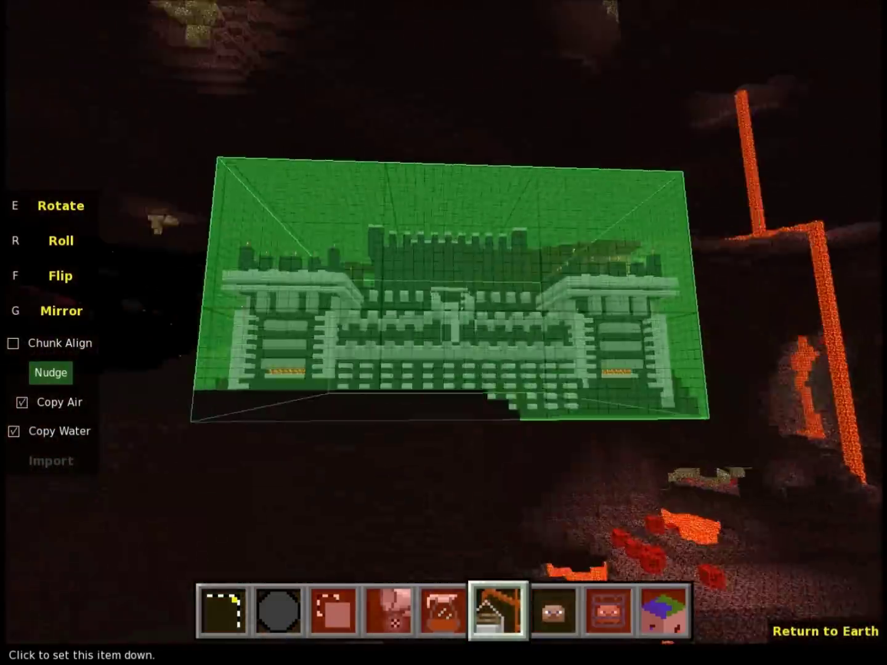
key("w")
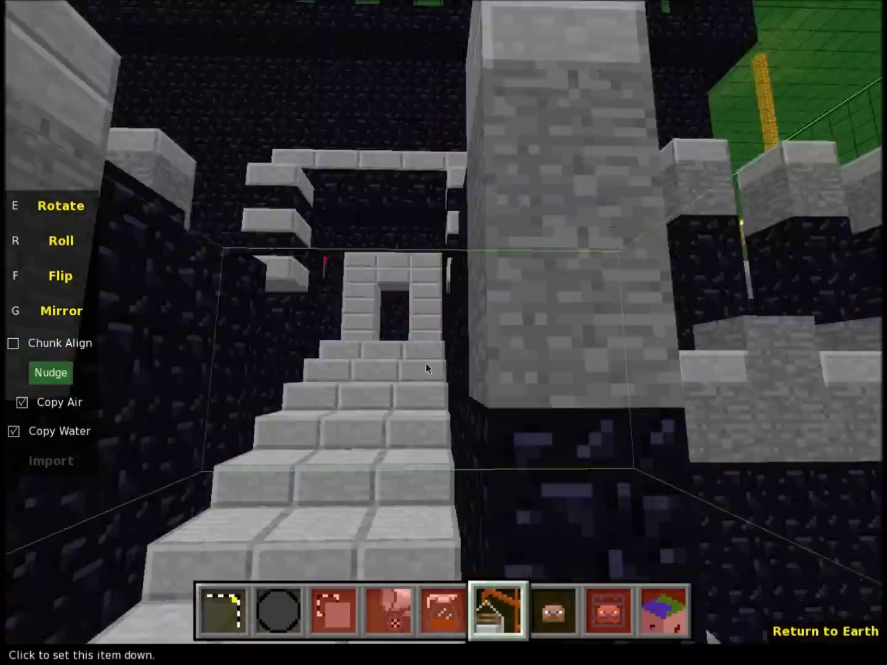
Set the fortress down beside the lava lake and fly back out through the obsidian.
left_click(424, 367)
key("s")
key("j")
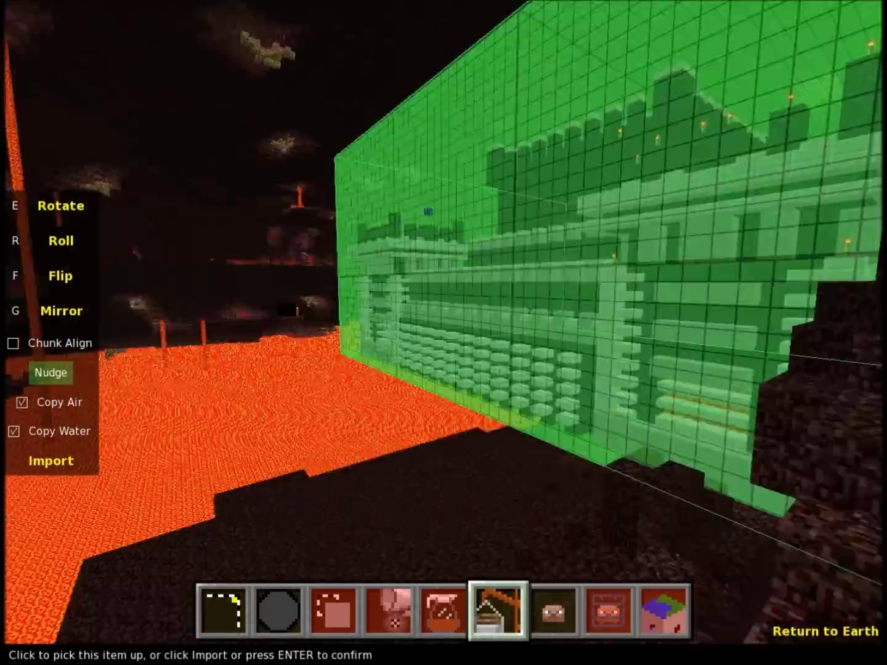
key("k")
key("w")
key("w")
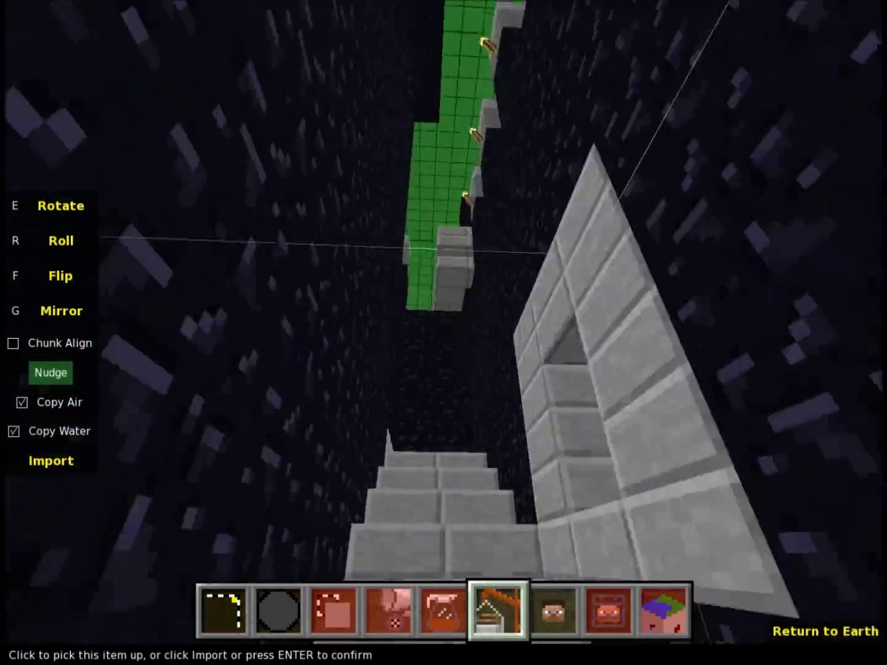
key("s")
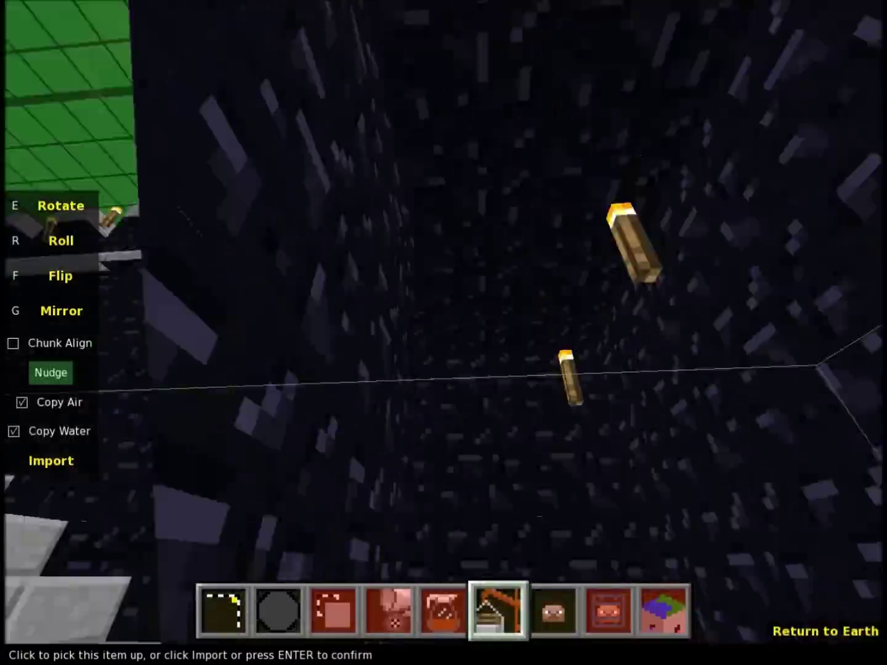
Swing the view around the placed fortress and commit its import into the world.
key("s")
key("j")
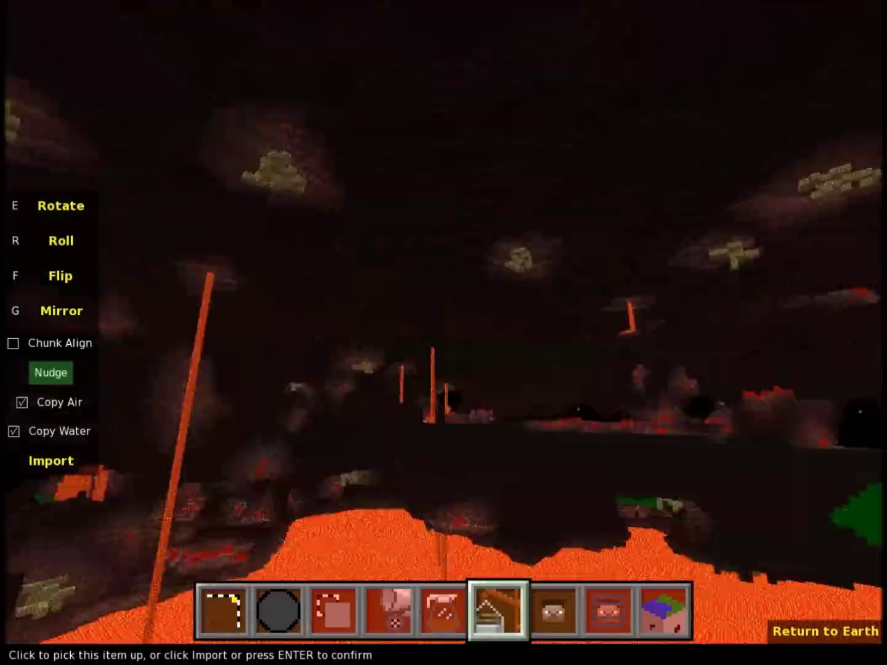
key("l")
key("1")
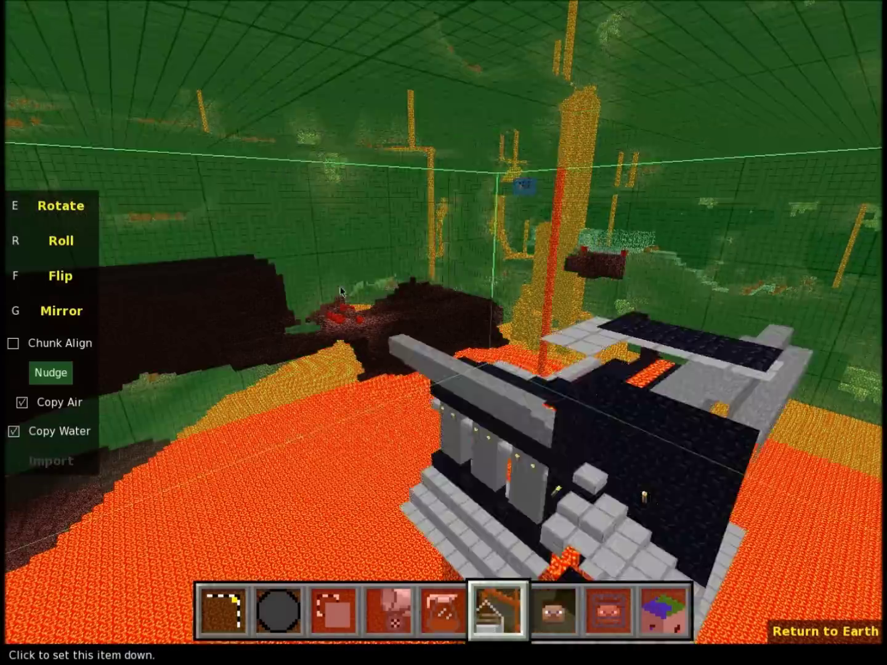
Set the obsidian-and-lava complex down over the lava and fly through its interior.
key("s")
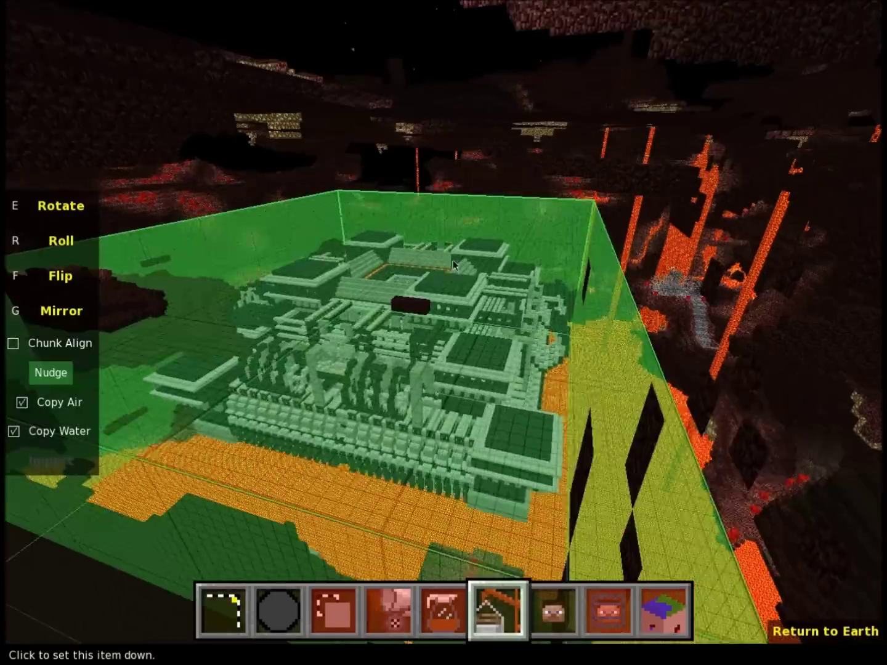
key("s")
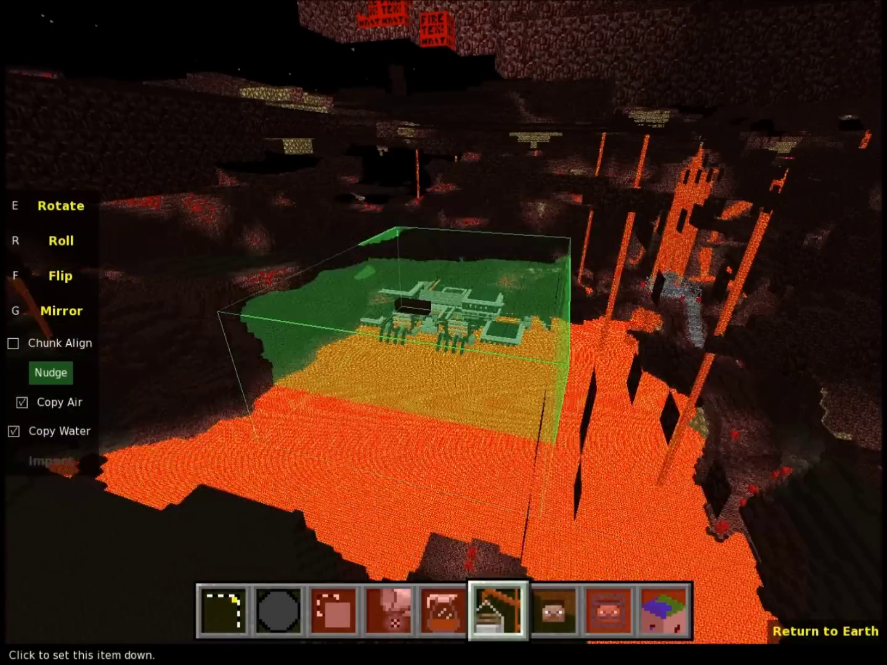
key("w")
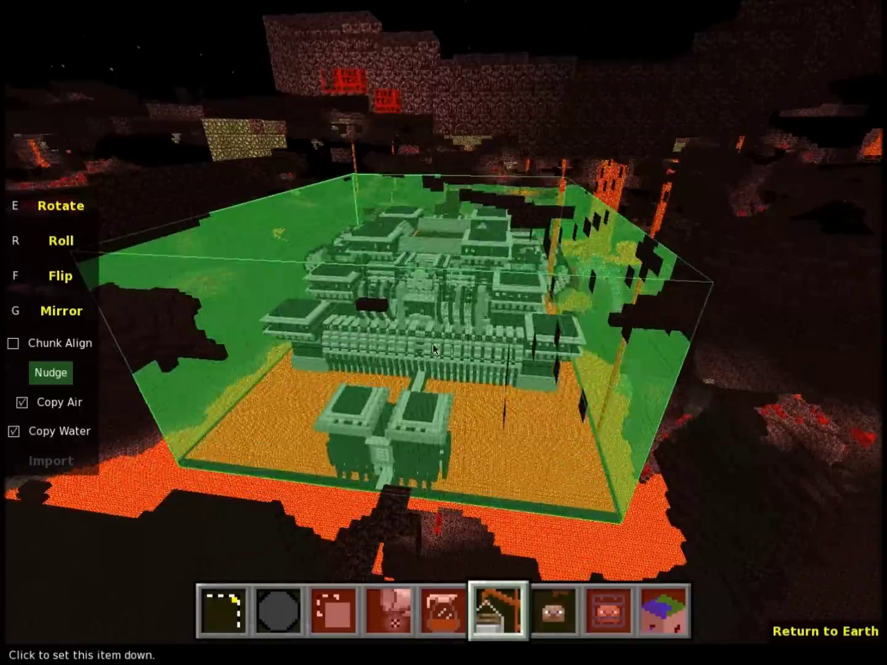
left_click(425, 365)
key("w")
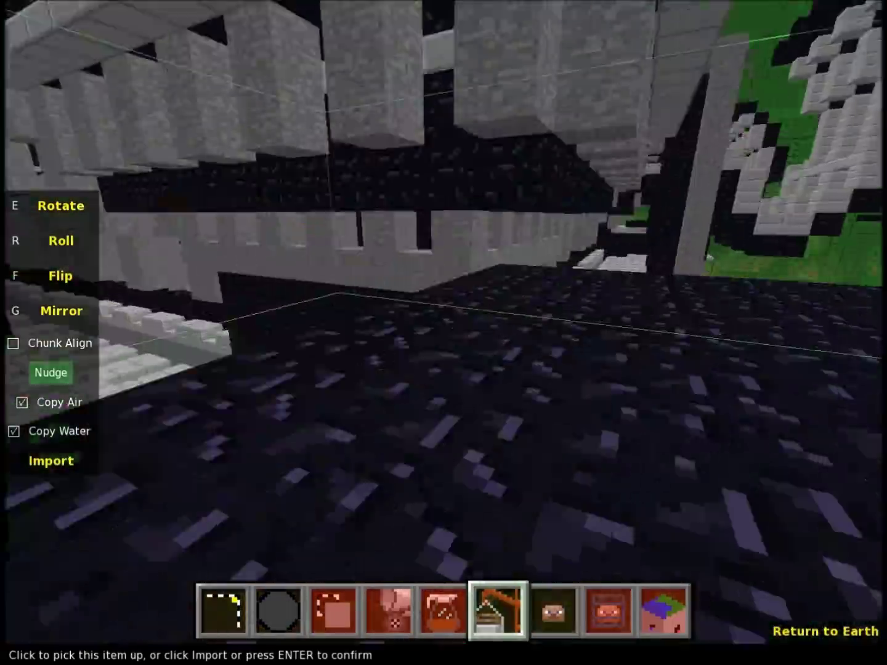
key("w")
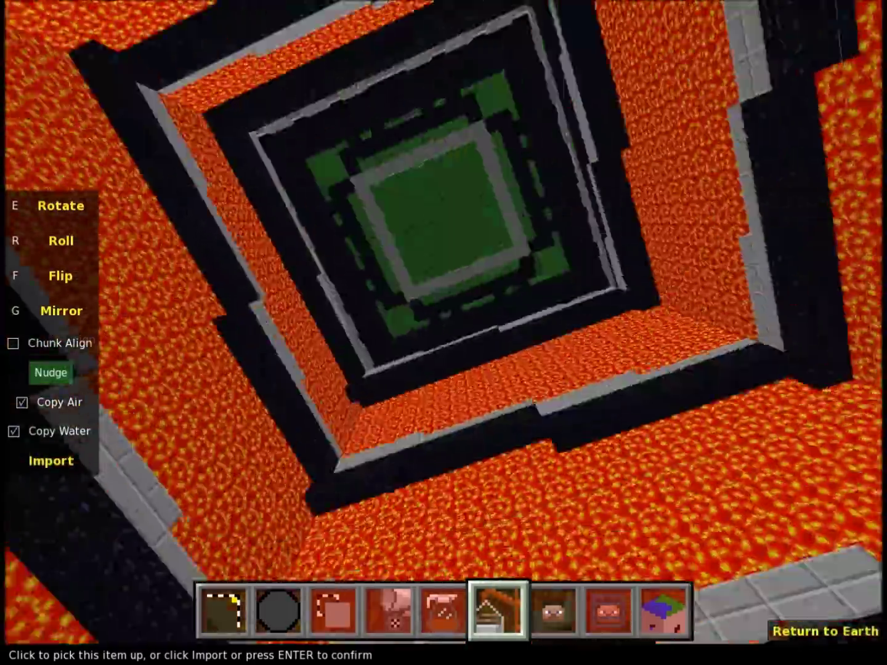
key("w")
key("w")
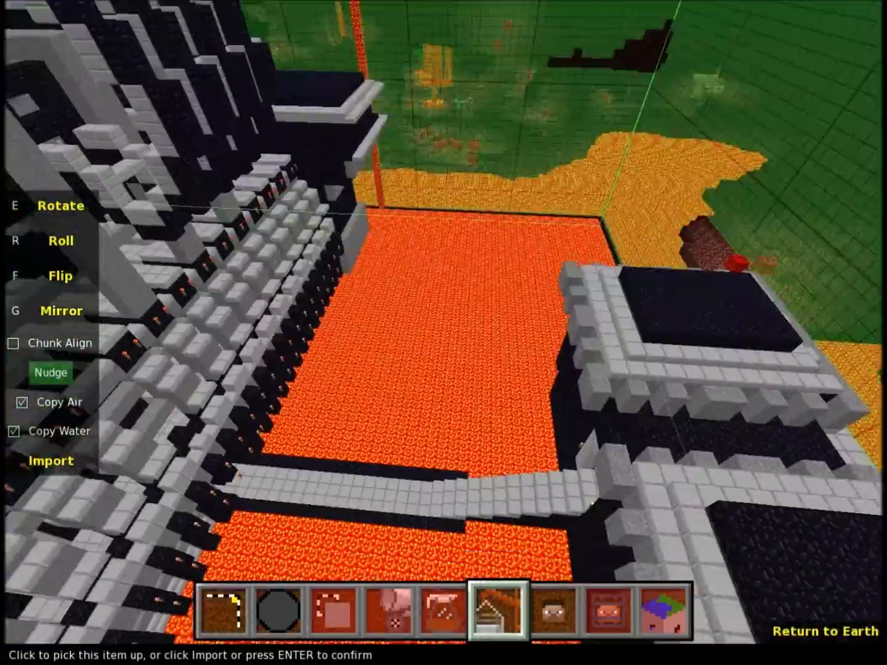
key("w")
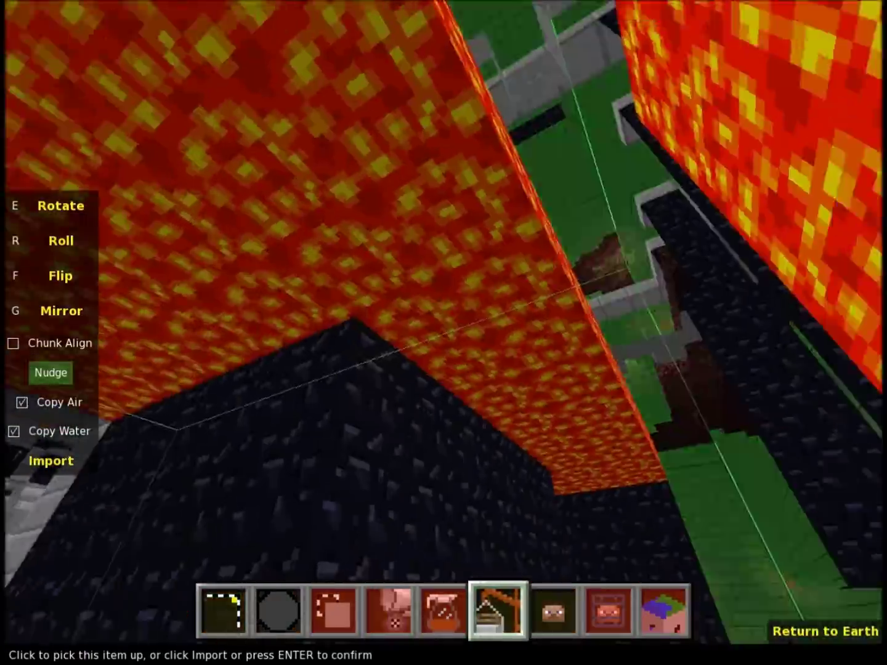
key("w")
Drop the pending import and nudge the cross-shaped arena down into the lava.
key("1")
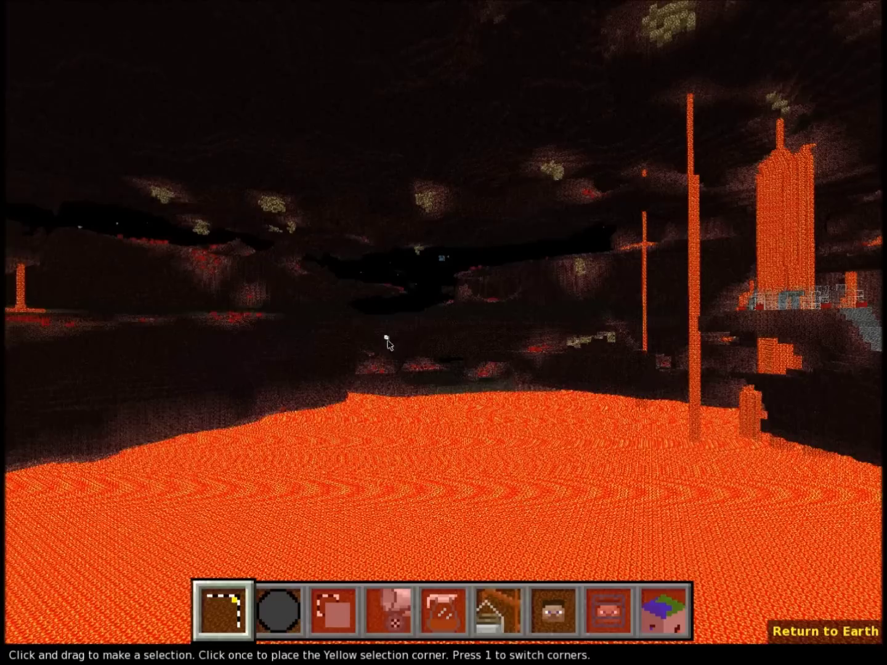
key("w")
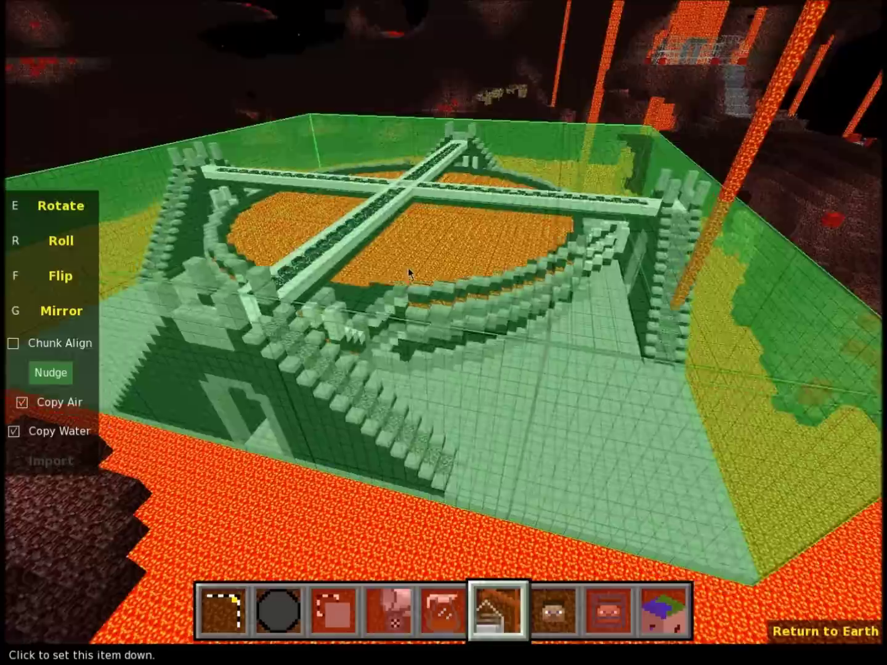
key("d")
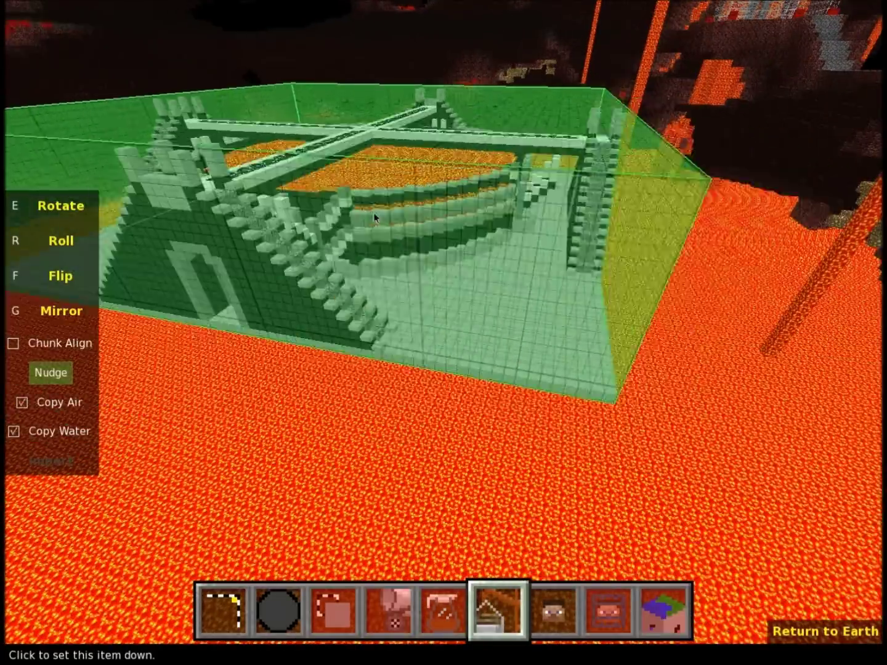
key("w")
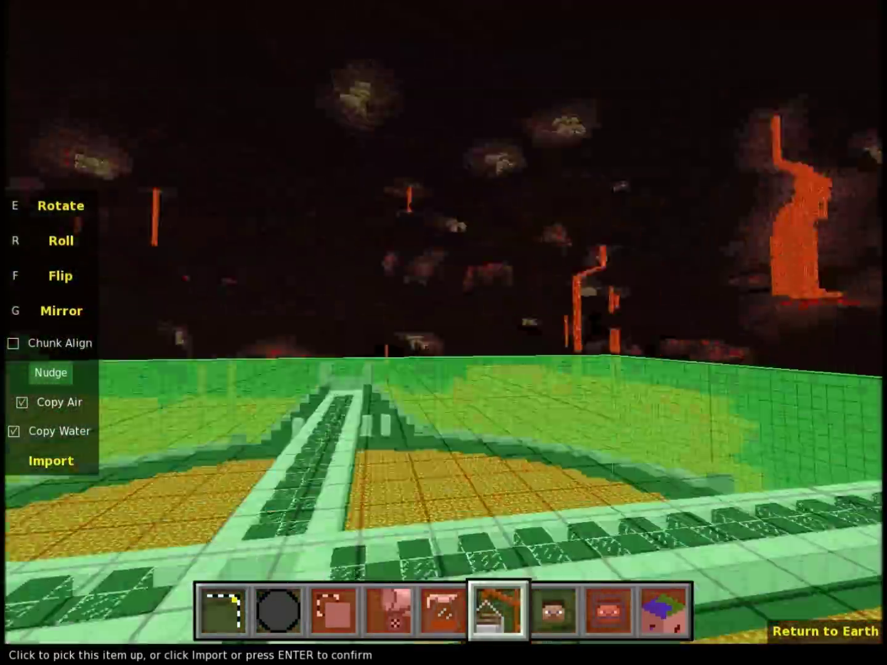
key("s")
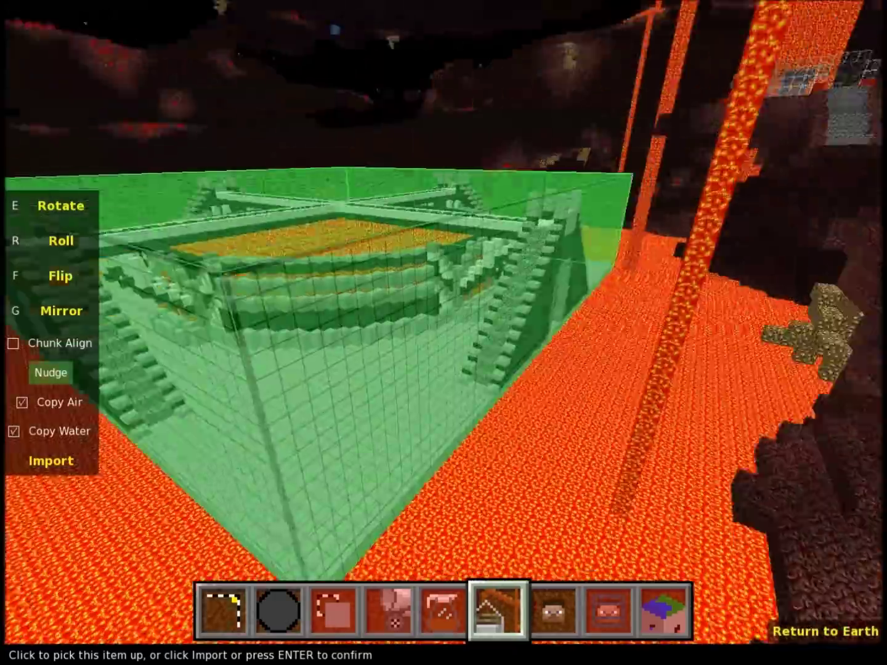
key("z")
left_click_drag(52, 374, 52, 376)
key("w")
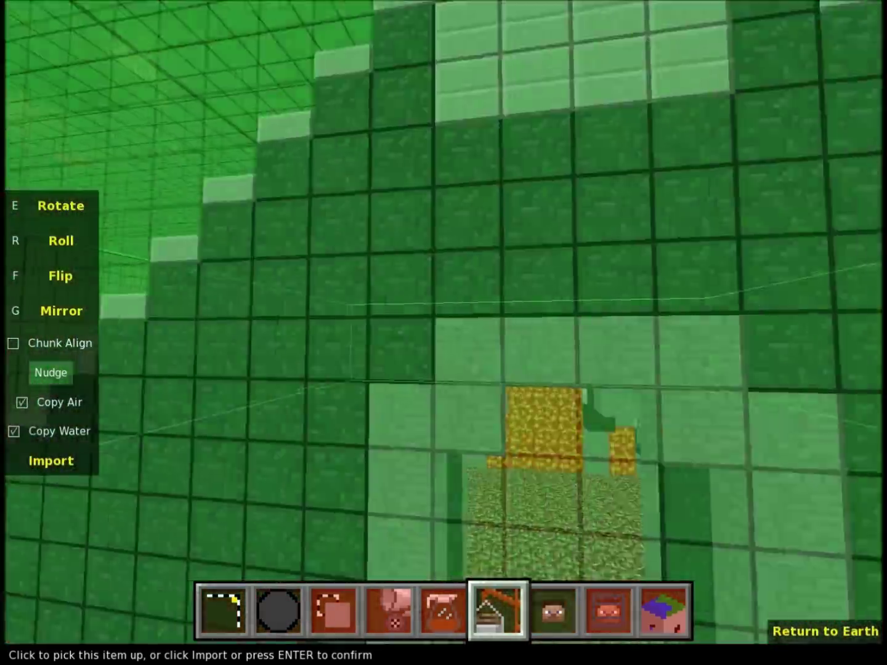
key("w")
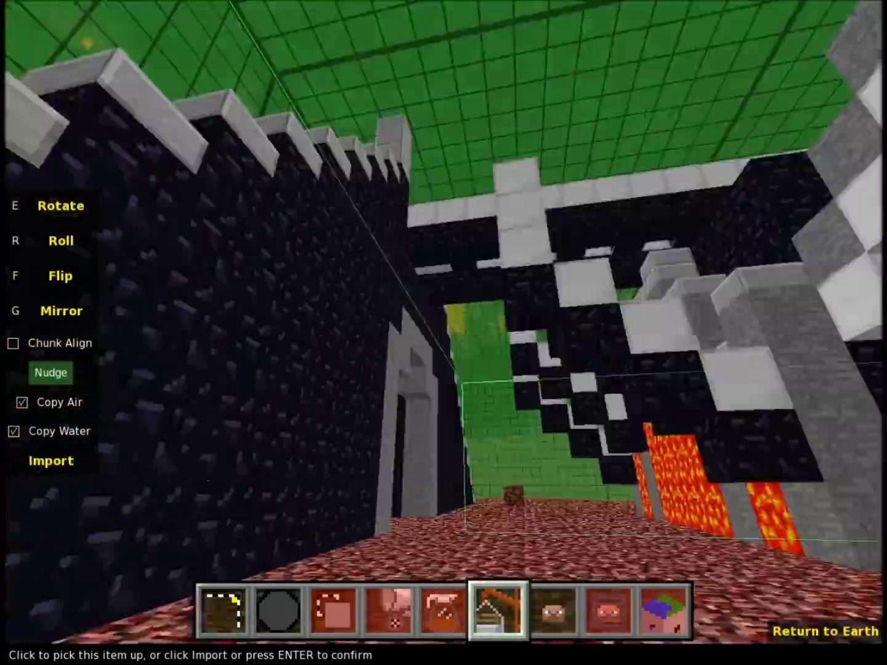
key("q")
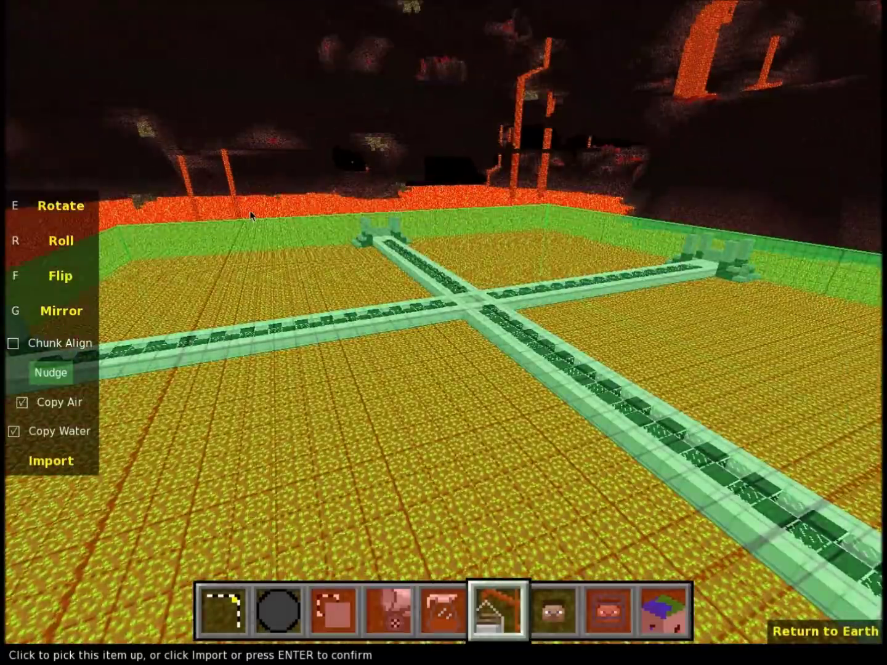
Bring back the pending import, set the torch-lit obsidian sculpture down, and view it up close.
key("1")
left_click(498, 609)
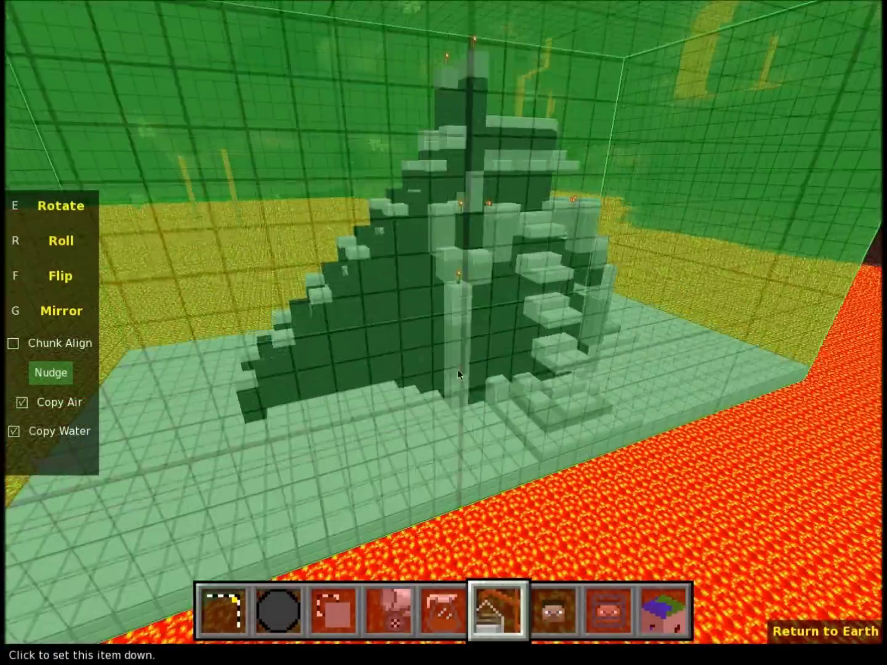
left_click(373, 361)
key("w")
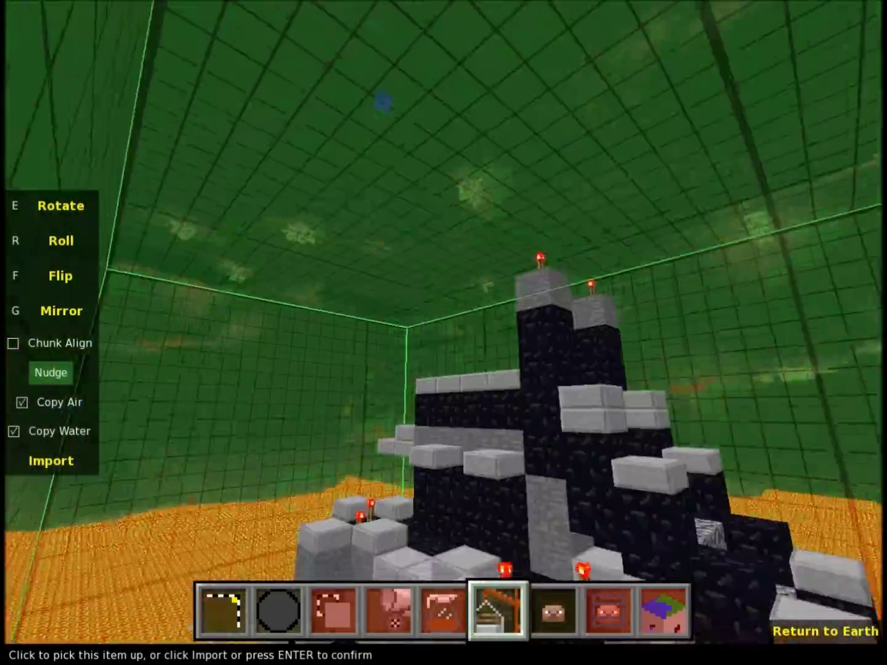
key("s")
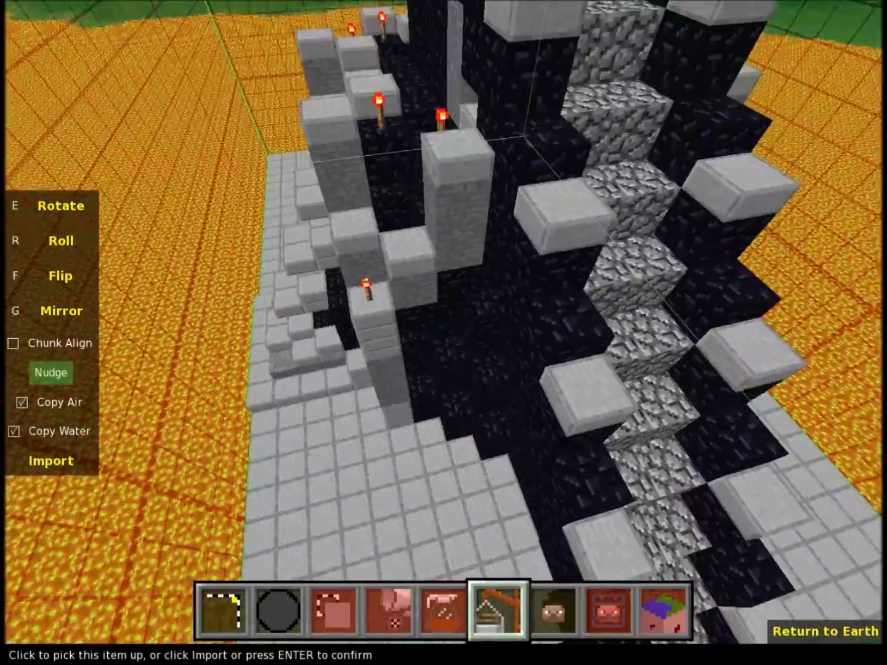
key("Return")
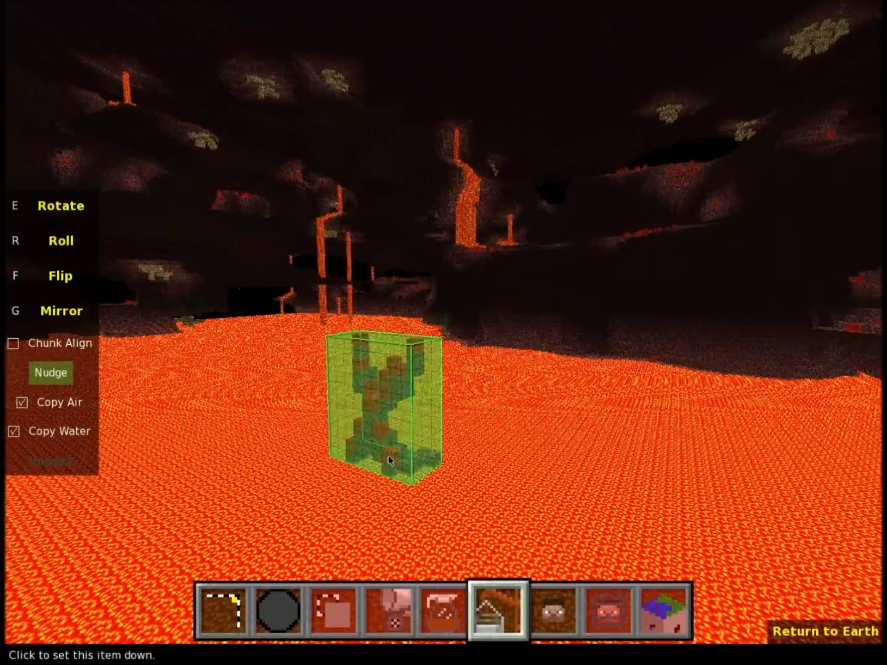
Orbit the view up and around to face the floating import over the lava.
right_click_drag(388, 455, 431, 425)
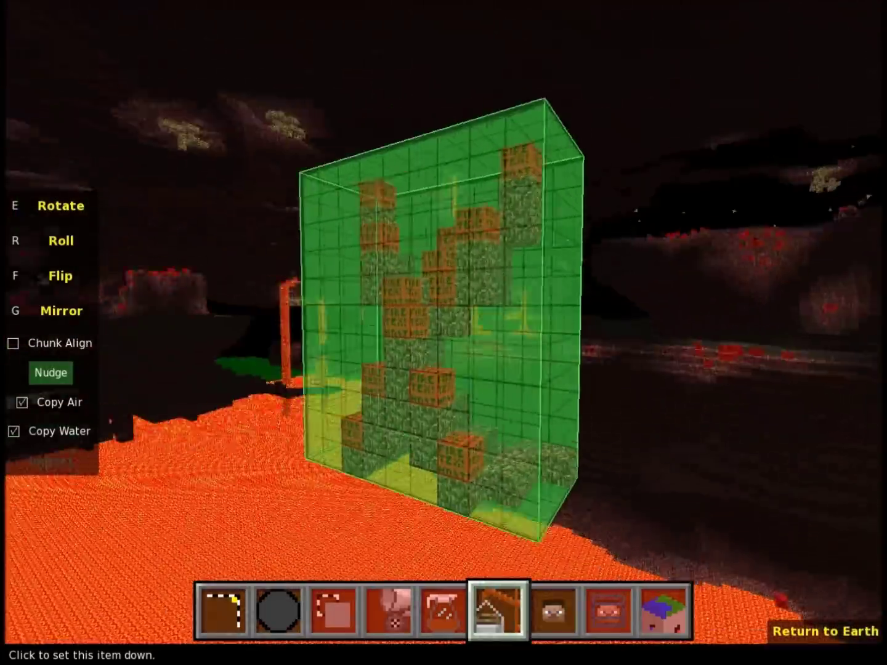
right_click_drag(388, 459, 126, 374)
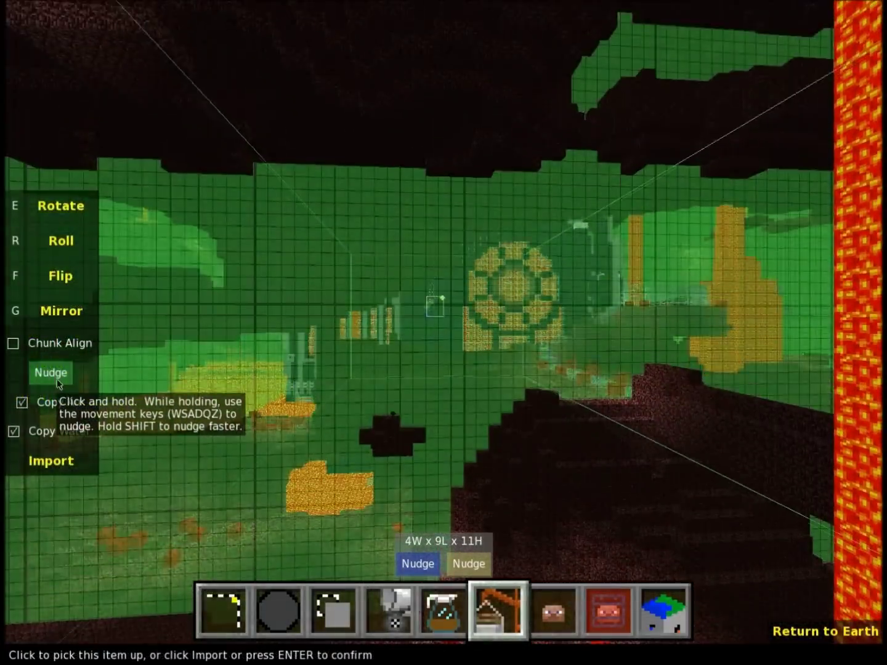
right_click_drag(127, 374, 443, 284)
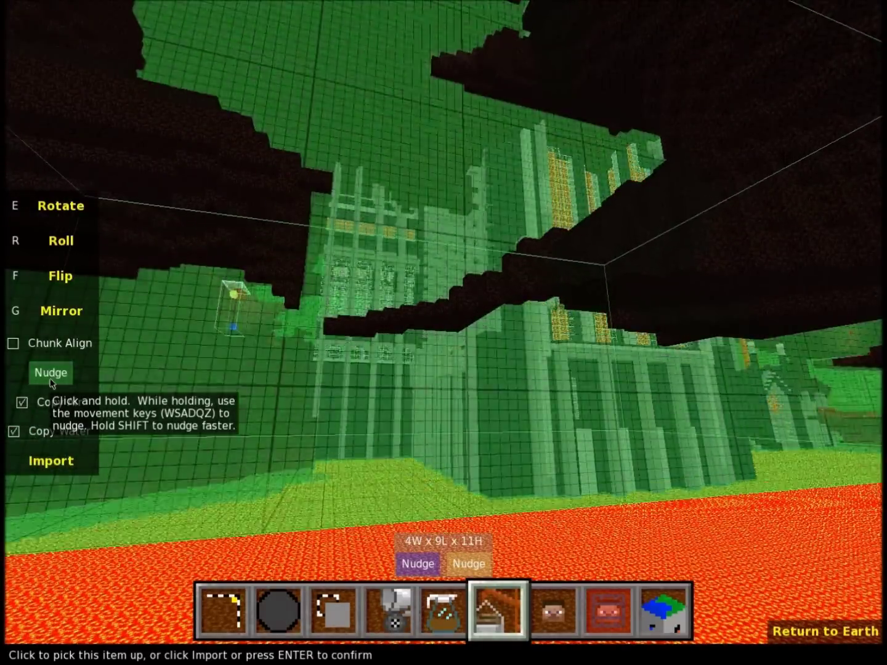
mouse_move(423, 414)
right_mouse_down()
mouse_move(425, 468)
mouse_move(425, 369)
mouse_move(425, 401)
right_mouse_up()
key("w")
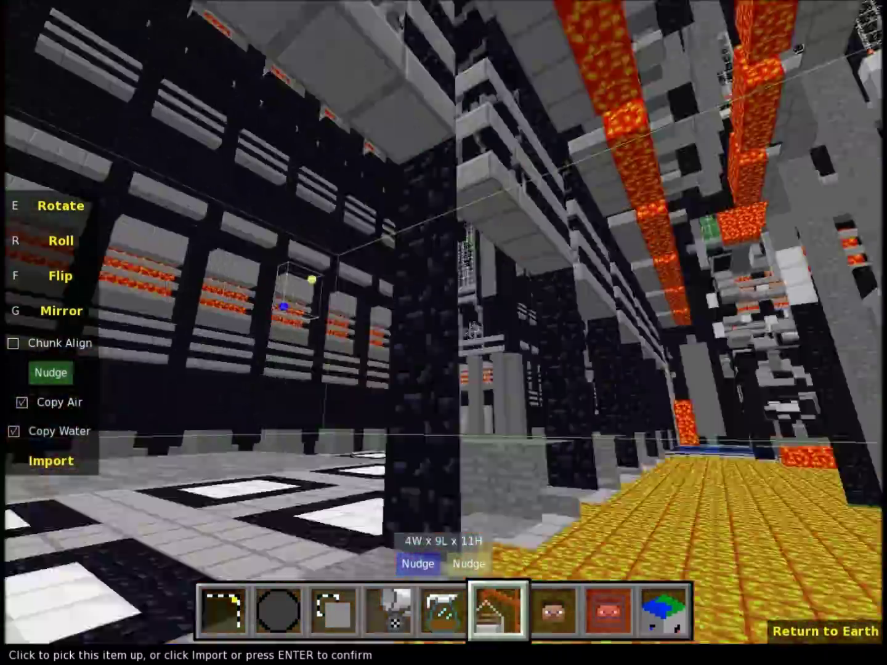
key("w")
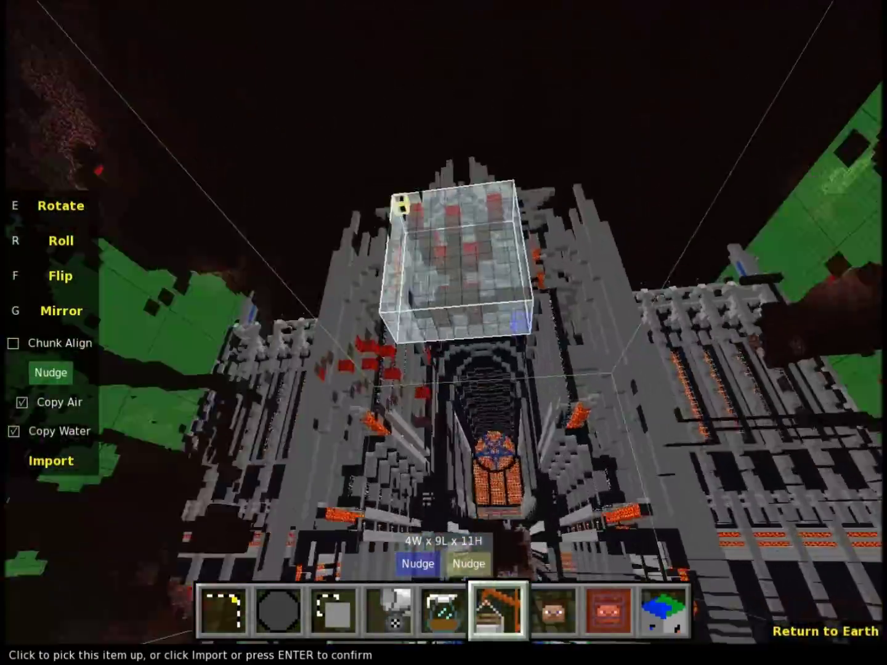
key("w")
key("w")
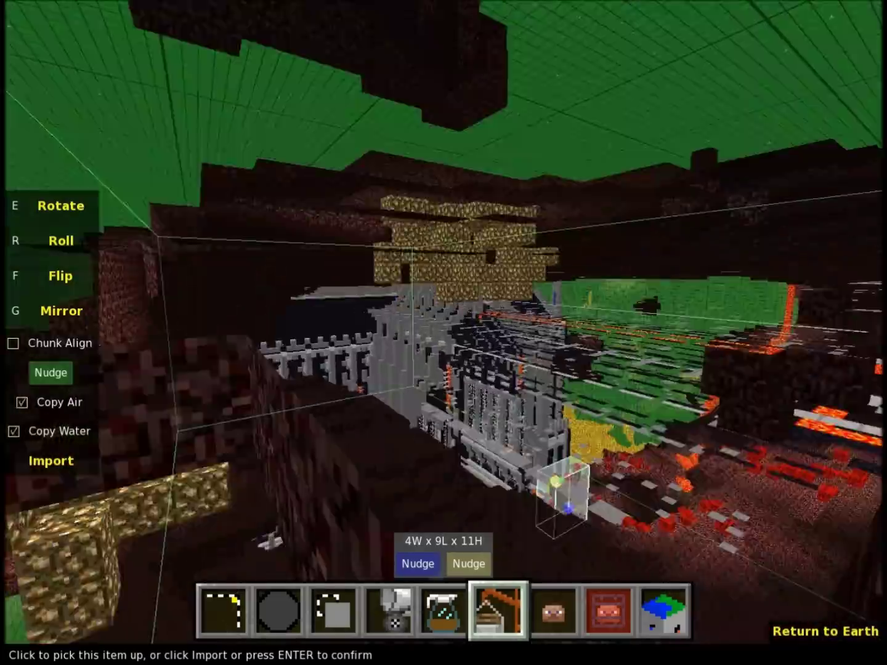
key("w")
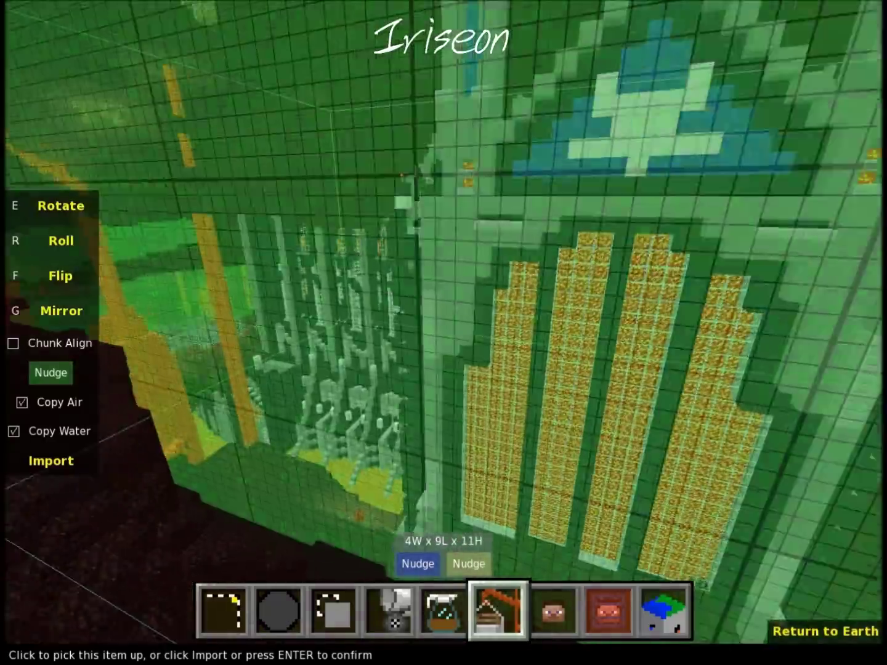
key("s")
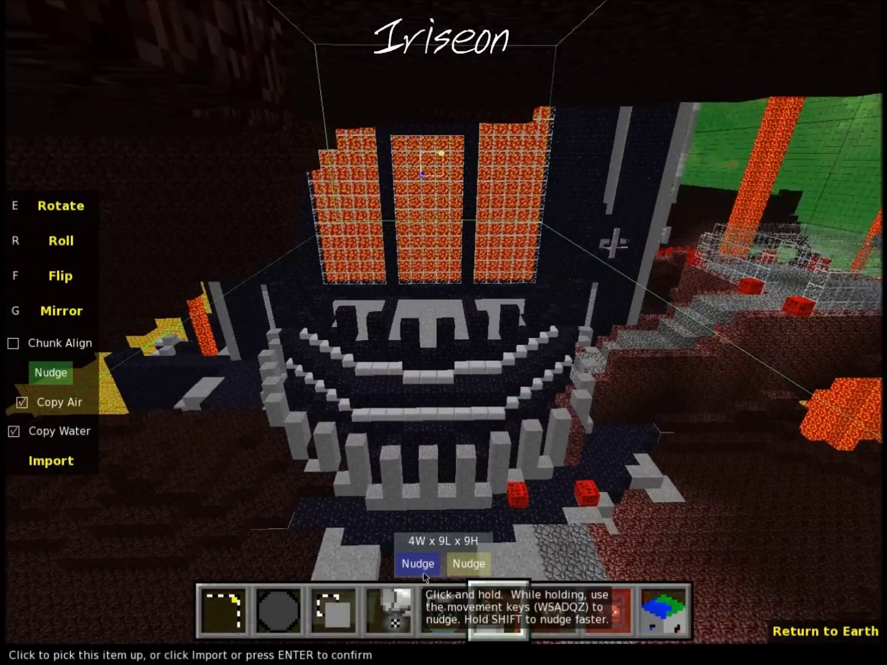